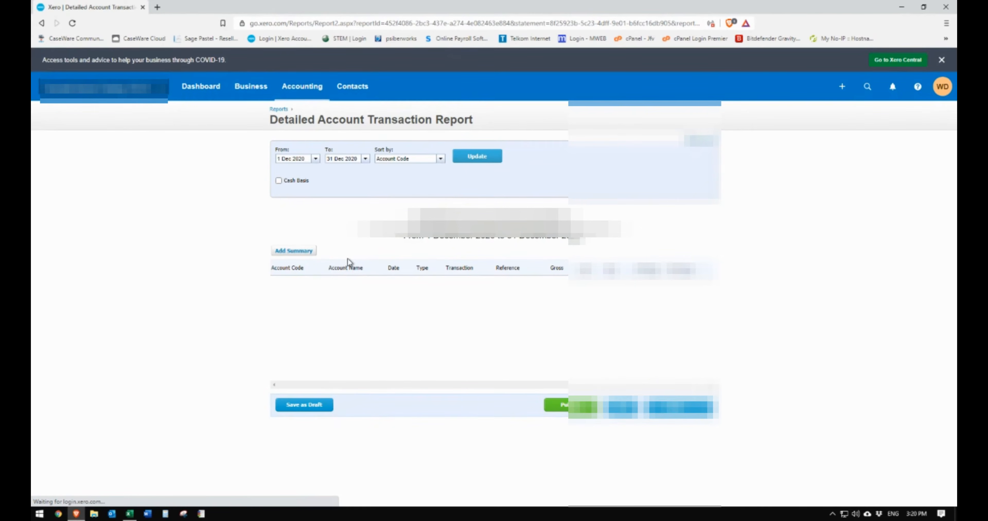
- Set the report's From date to 1 Mar 2020
left_click(315, 158)
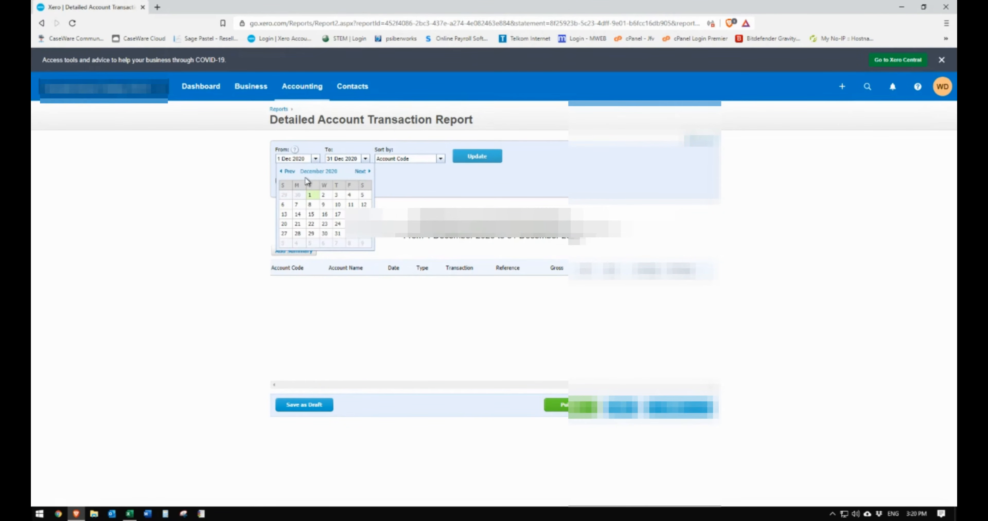
left_click(289, 175)
left_click(290, 174)
left_click(289, 174)
left_click(289, 174)
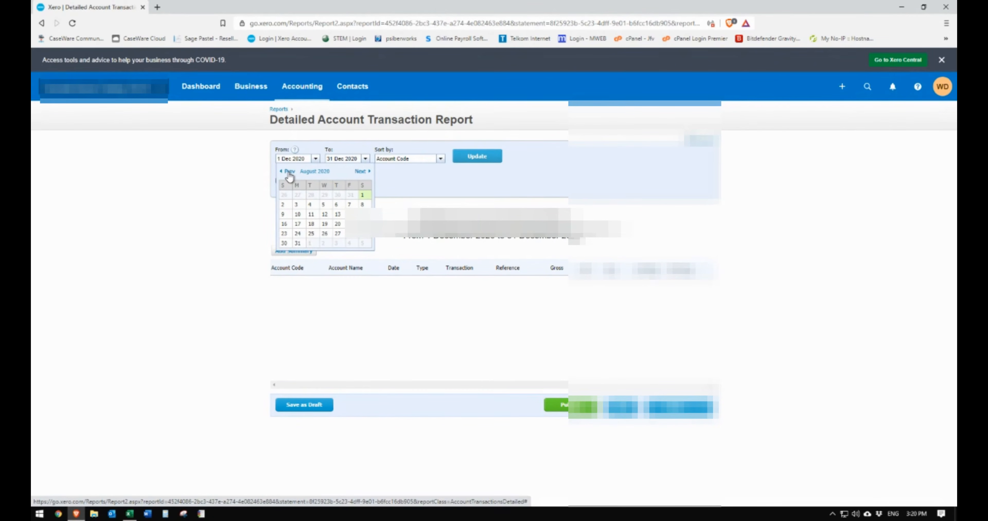
left_click(290, 174)
left_click(289, 174)
left_click(290, 175)
left_click(289, 175)
left_click(290, 175)
left_click(289, 176)
left_click(363, 175)
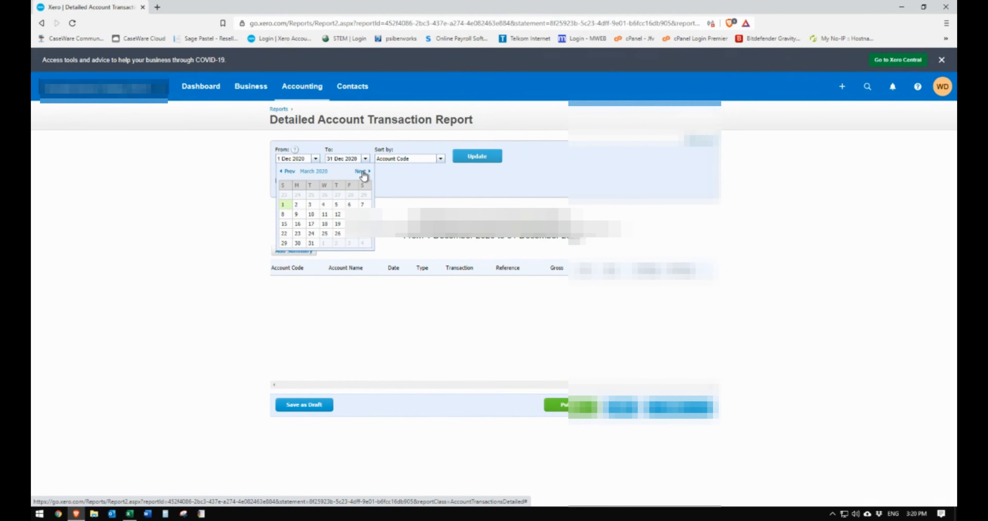
left_click(283, 204)
- Set the report's To date to 30 Nov 2020 and update the Detailed Account Transaction Report
left_click(365, 161)
left_click(334, 174)
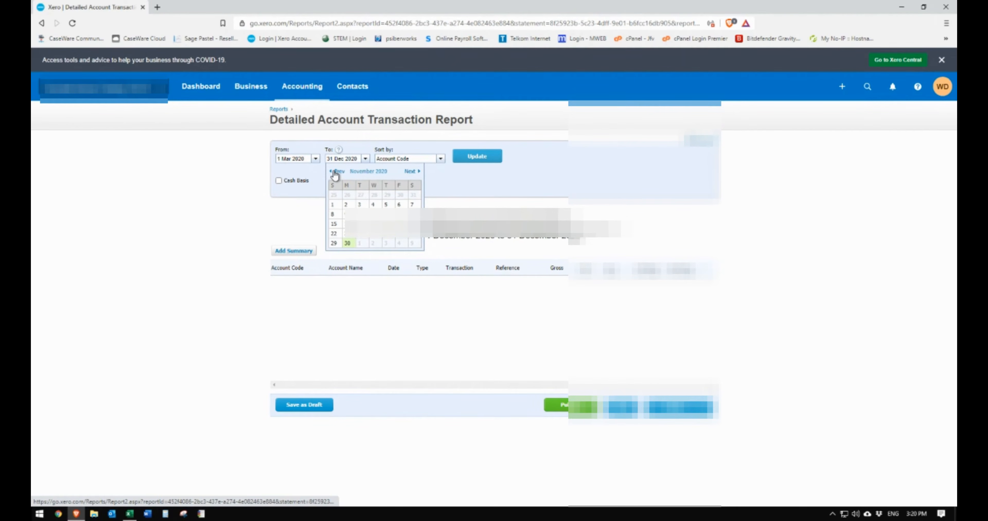
left_click(347, 243)
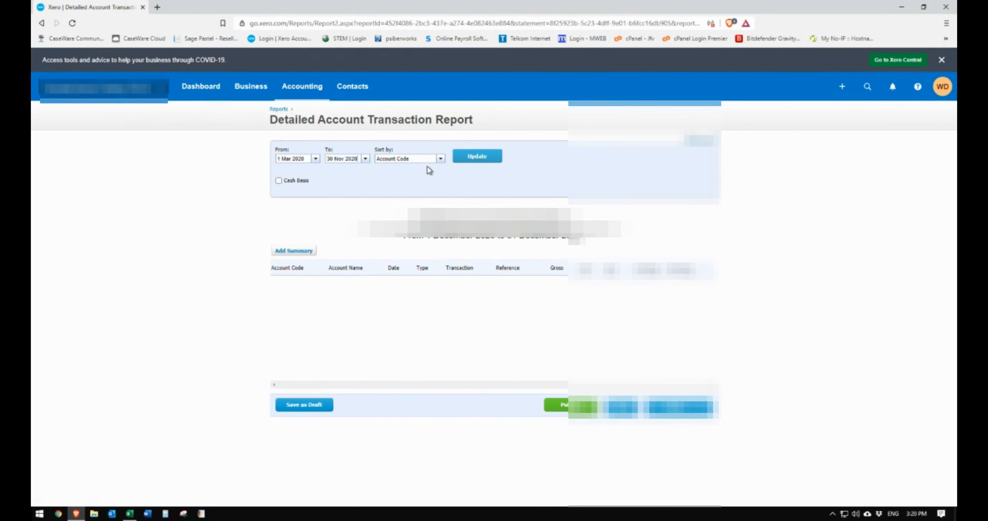
left_click(477, 164)
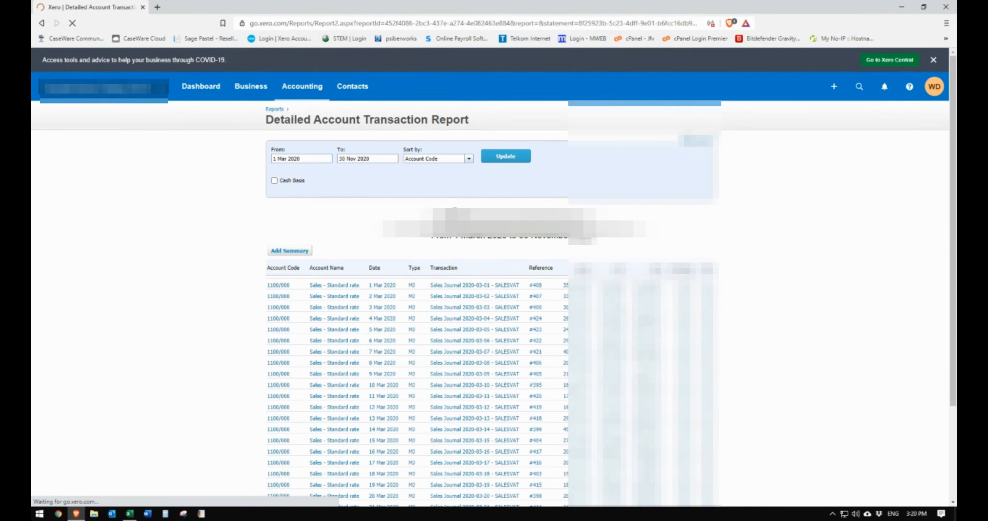
- Export the report as an Excel file to the Downloads folder and open it in Excel with editing enabled
scroll(487, 269, "down", 5)
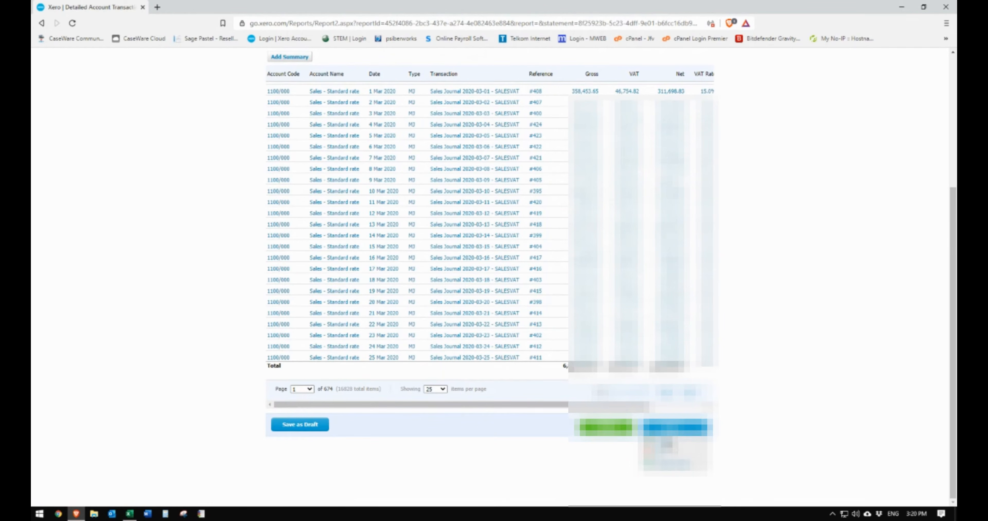
left_click(675, 441)
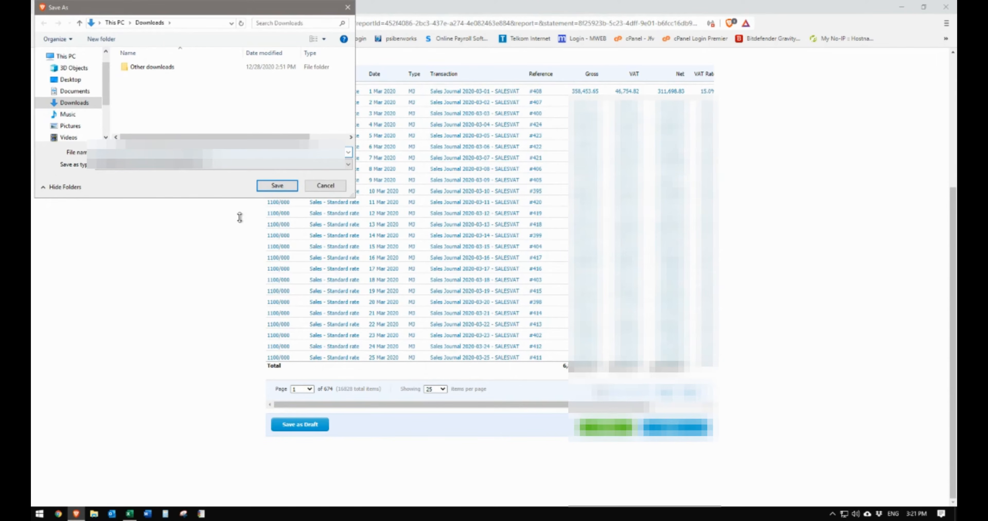
left_click(277, 186)
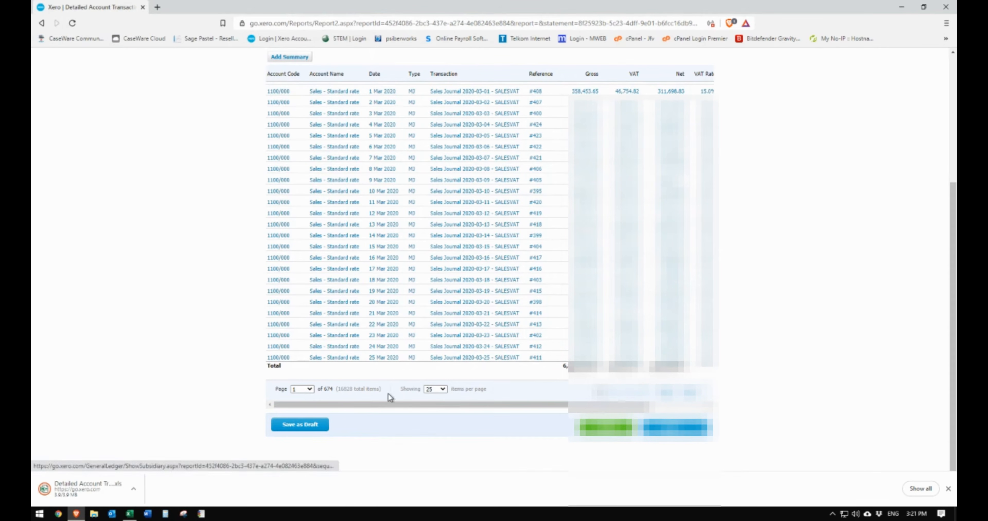
left_click(82, 490)
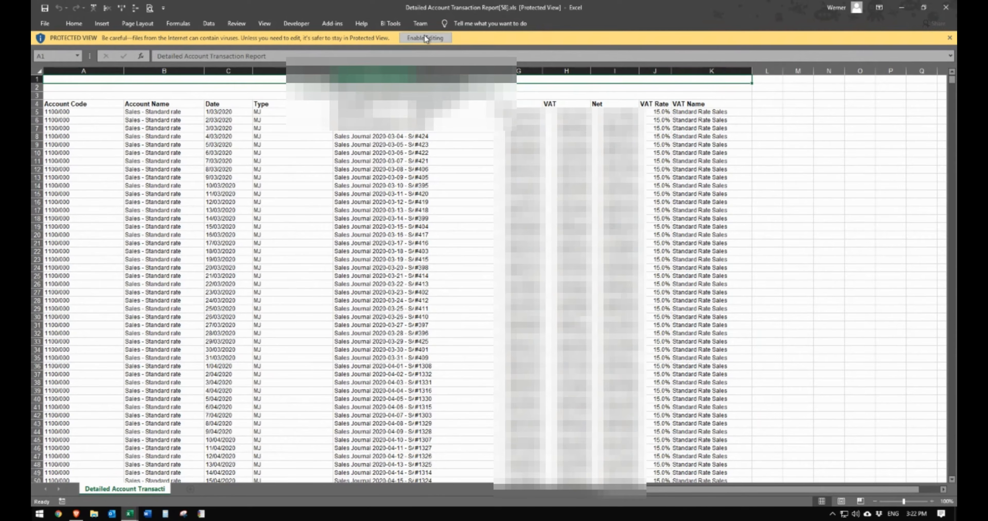
left_click(425, 38)
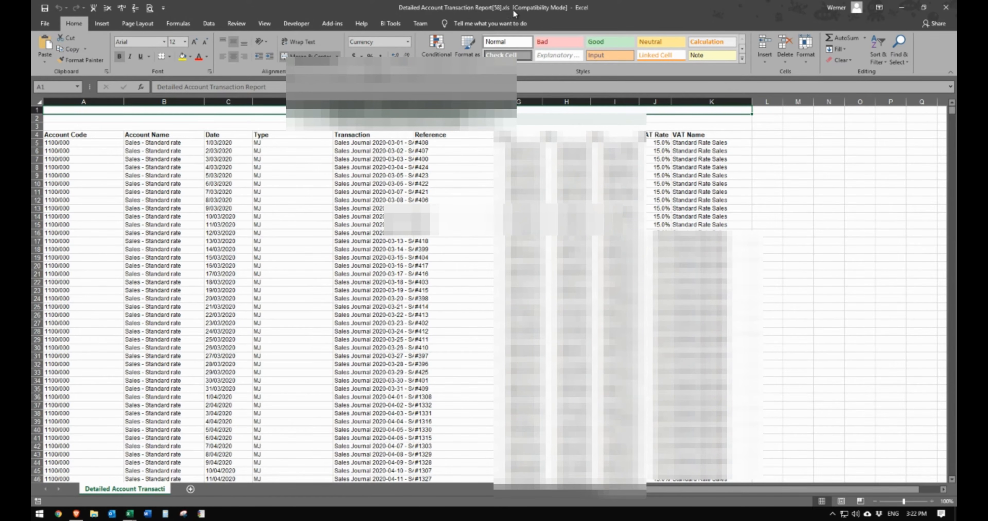
- Clear the blank workbook and the browser from behind the report workbook, and maximise the report window
double_click(511, 14)
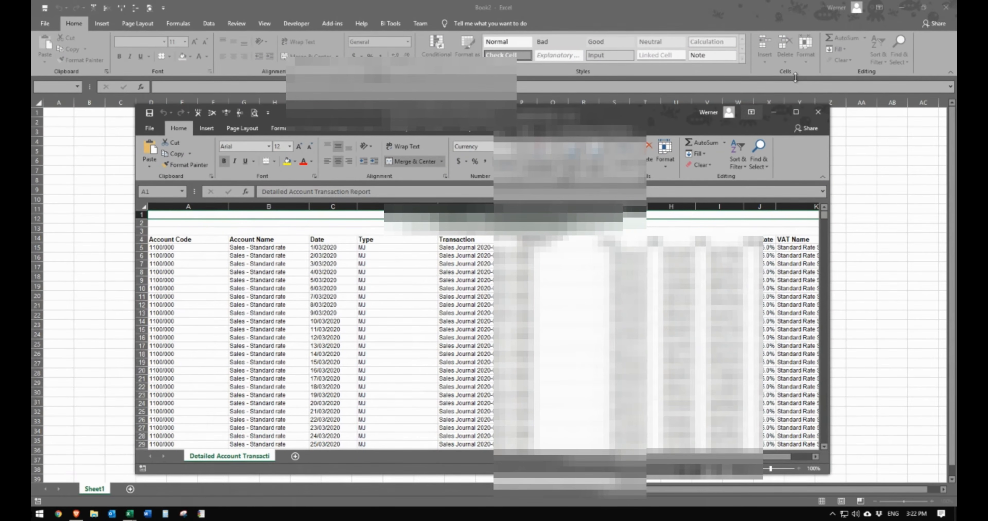
left_click(946, 7)
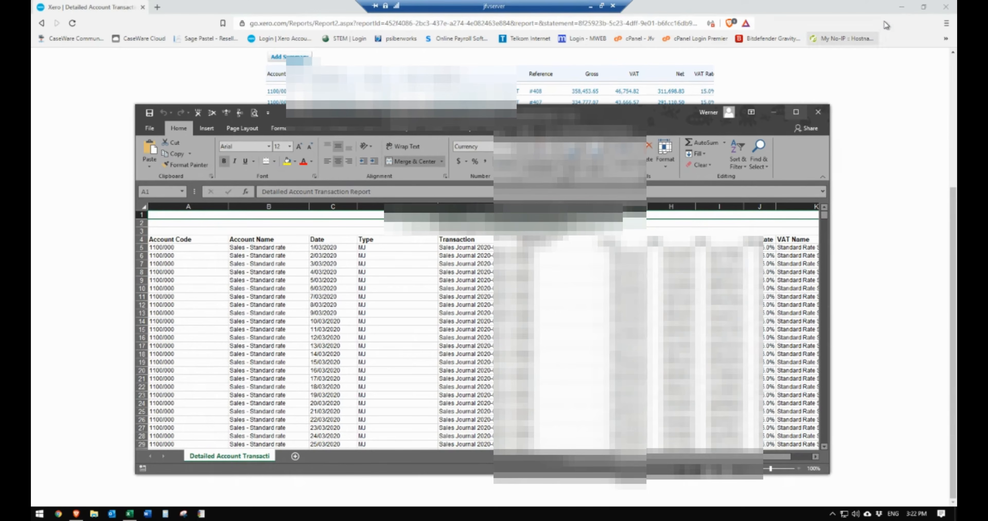
left_click(902, 7)
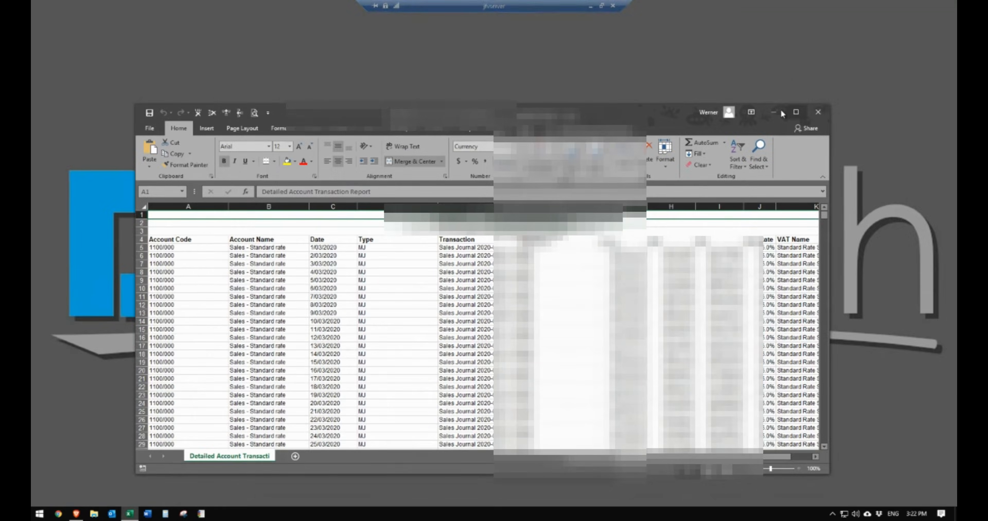
left_click(796, 112)
- Delete the three title rows above the column headers so the headers sit in row 1
left_click(295, 170)
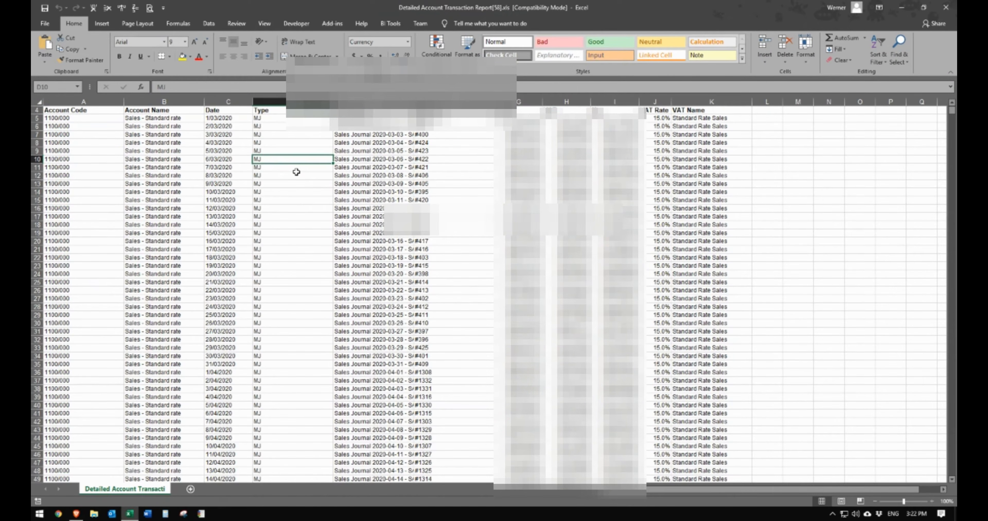
left_click_drag(312, 127, 312, 111)
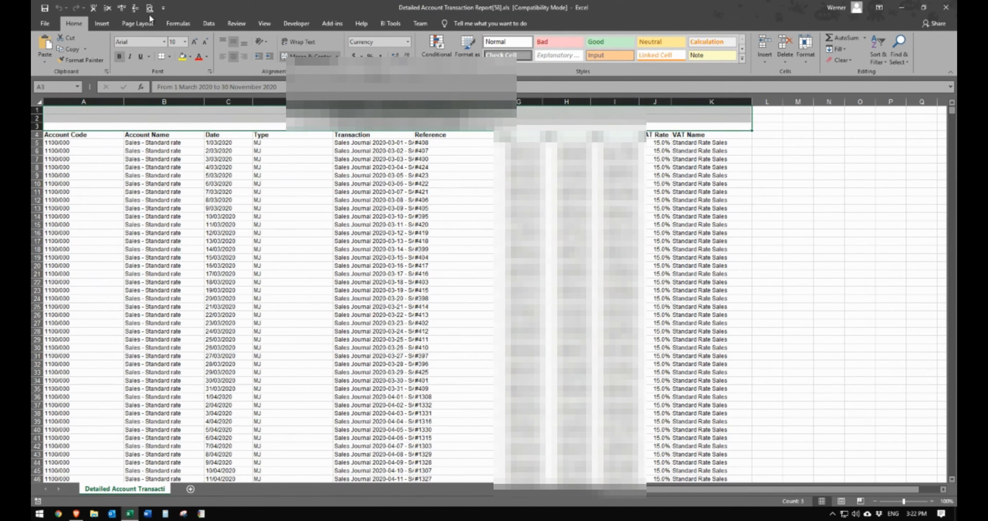
left_click(110, 9)
left_click(226, 184)
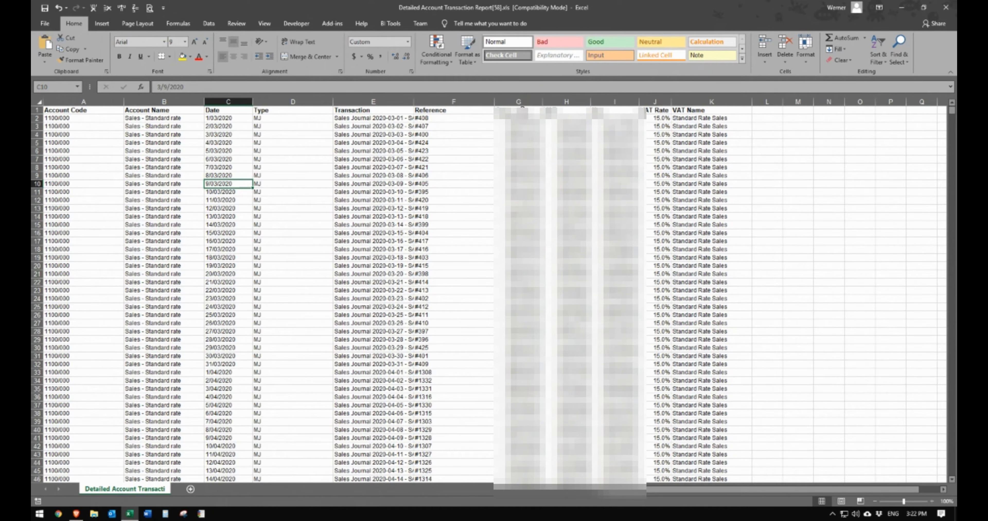
- Copy the entire sheet and paste it over itself as values only
left_click(37, 101)
key("ctrl+c")
right_click(37, 101)
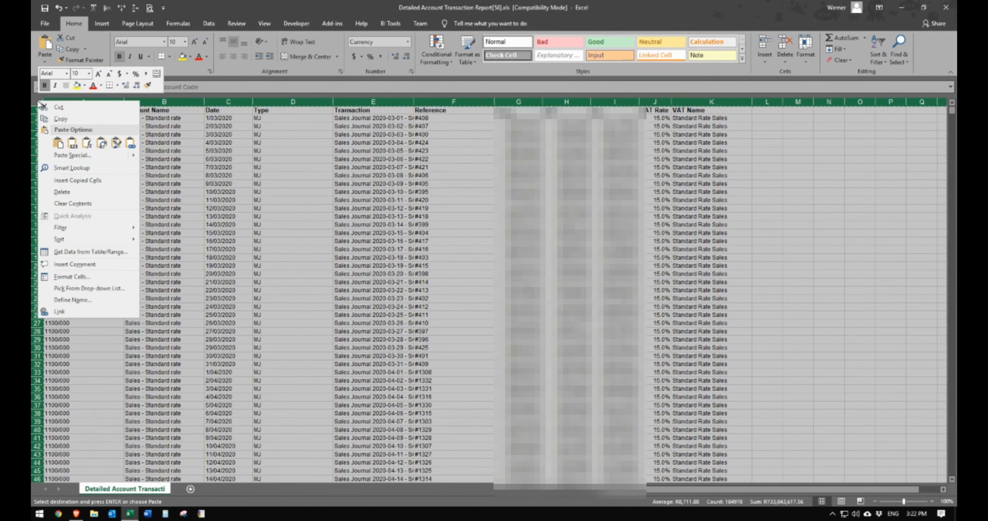
left_click(71, 139)
- Mask the amounts in the Gross, VAT and Net columns with replace-all passes on digits, including 2 with 1
left_click_drag(519, 102, 599, 97)
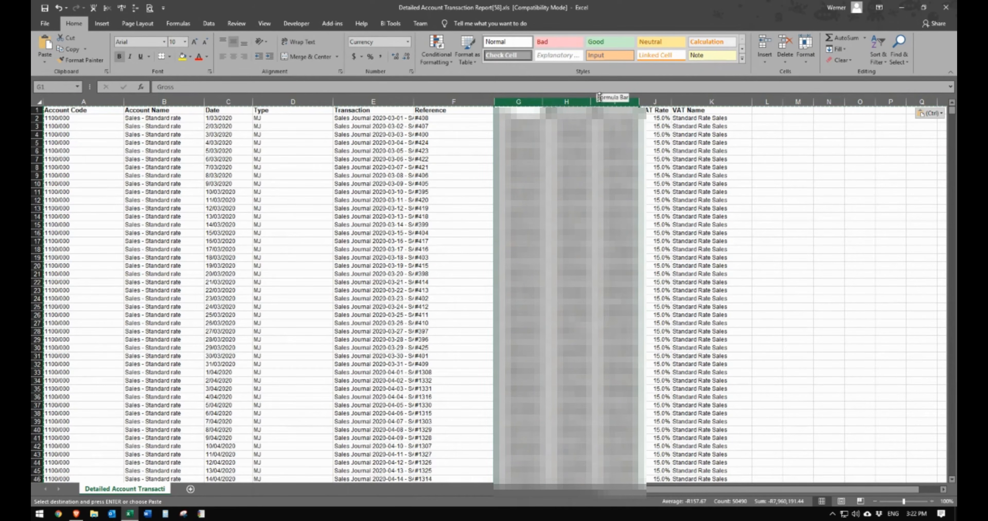
key("ctrl+h")
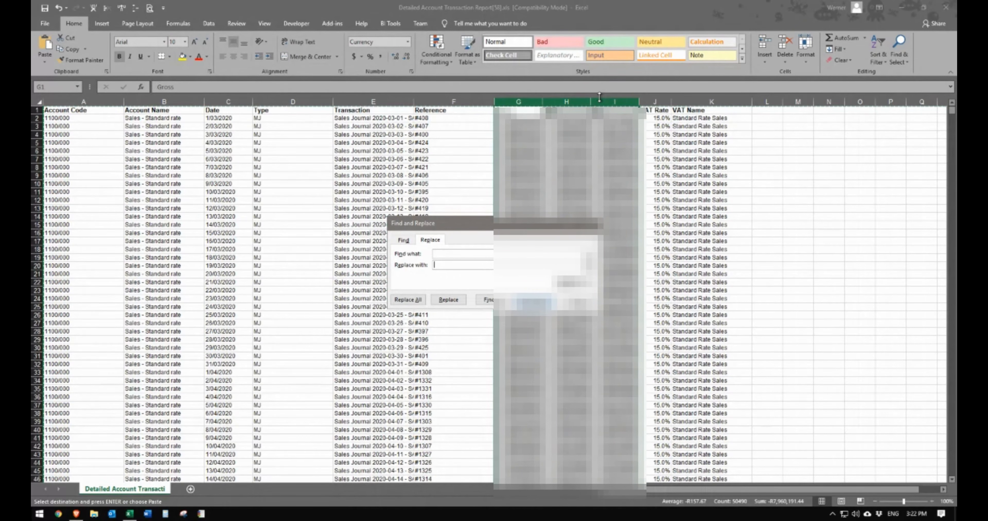
left_click(499, 255)
left_click(408, 299)
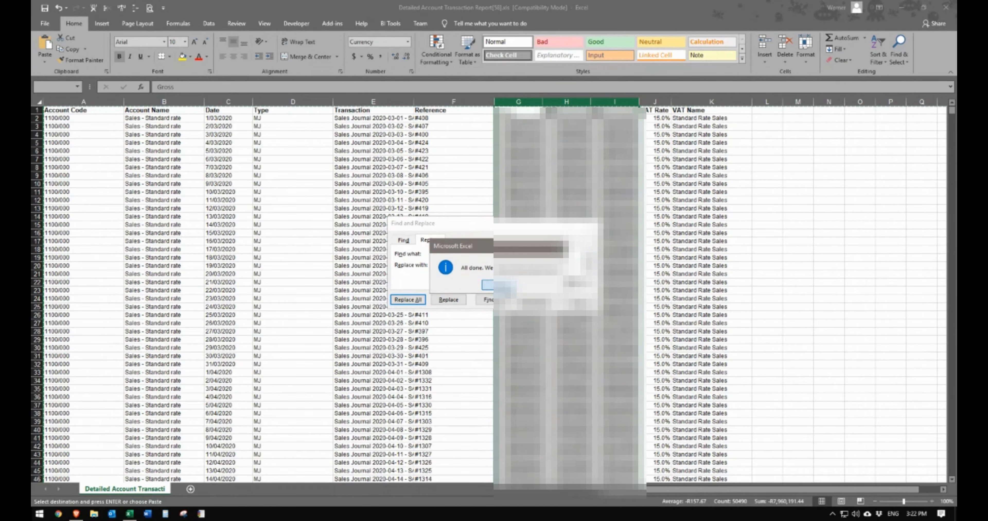
left_click(497, 285)
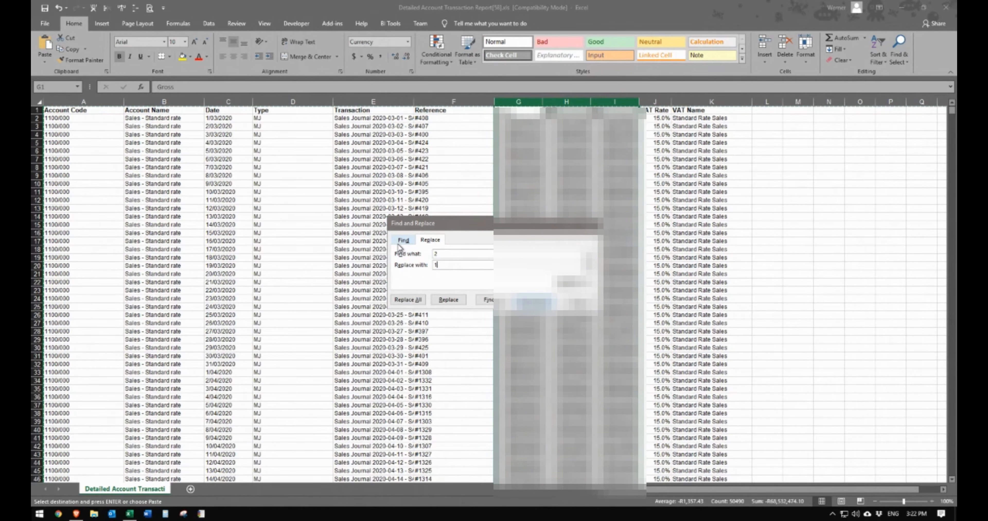
left_click(406, 300)
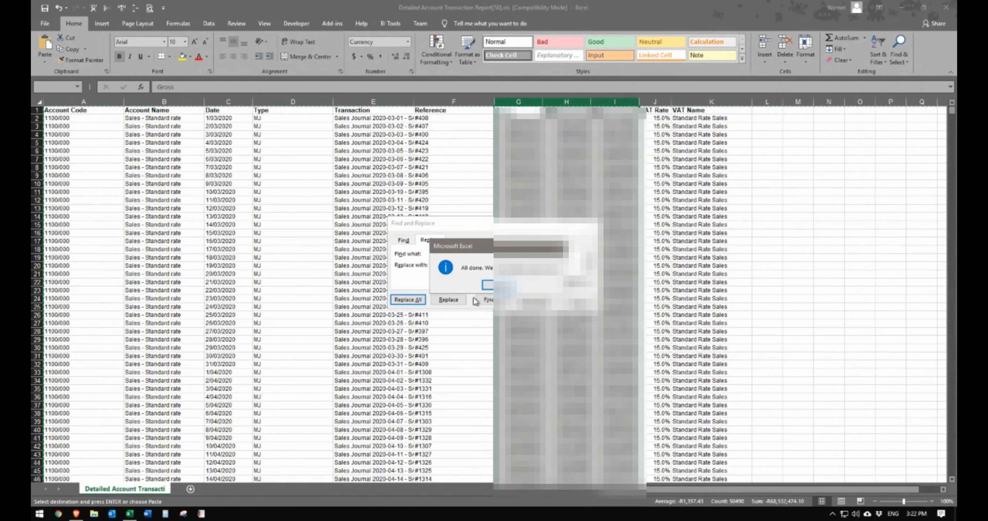
left_click(491, 286)
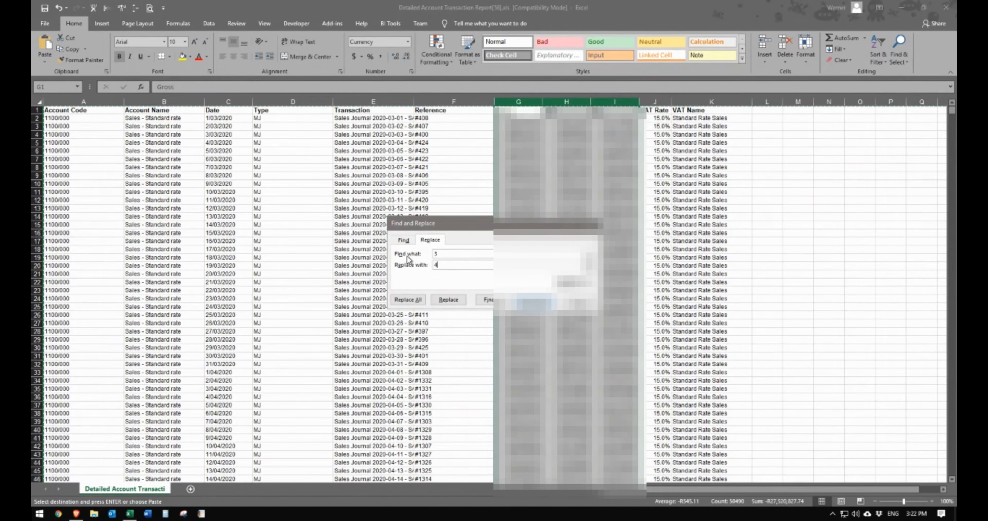
- Replace every 6 with 4 in the Gross, VAT and Net columns
left_click(452, 300)
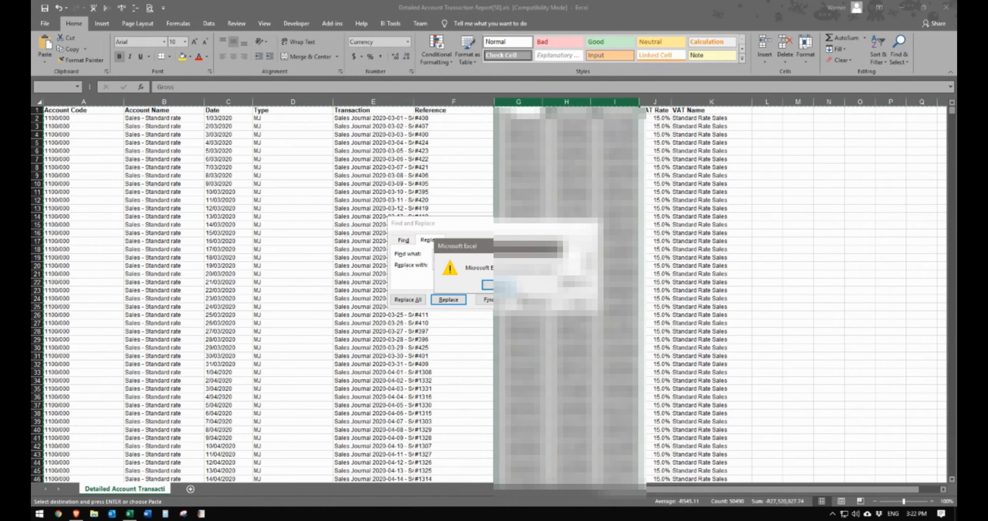
left_click(488, 286)
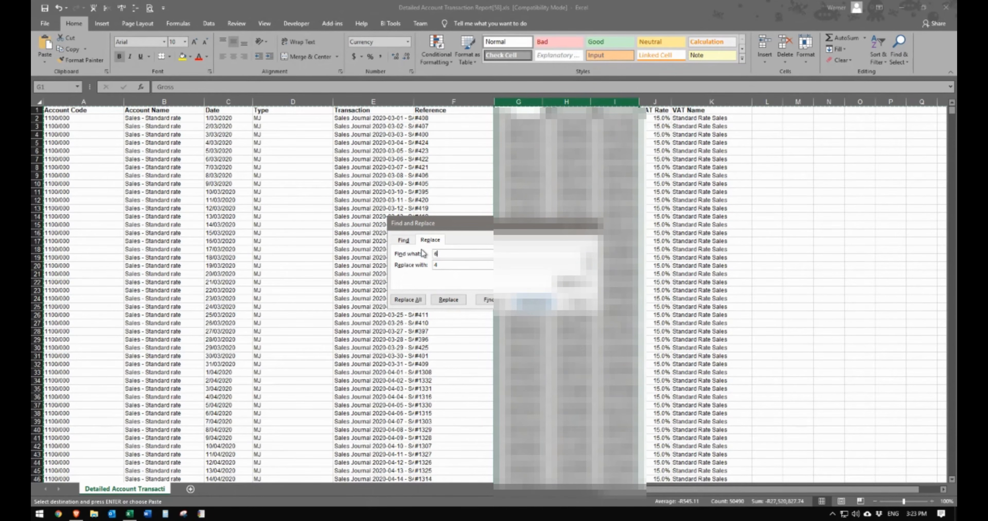
left_click(408, 300)
left_click(488, 286)
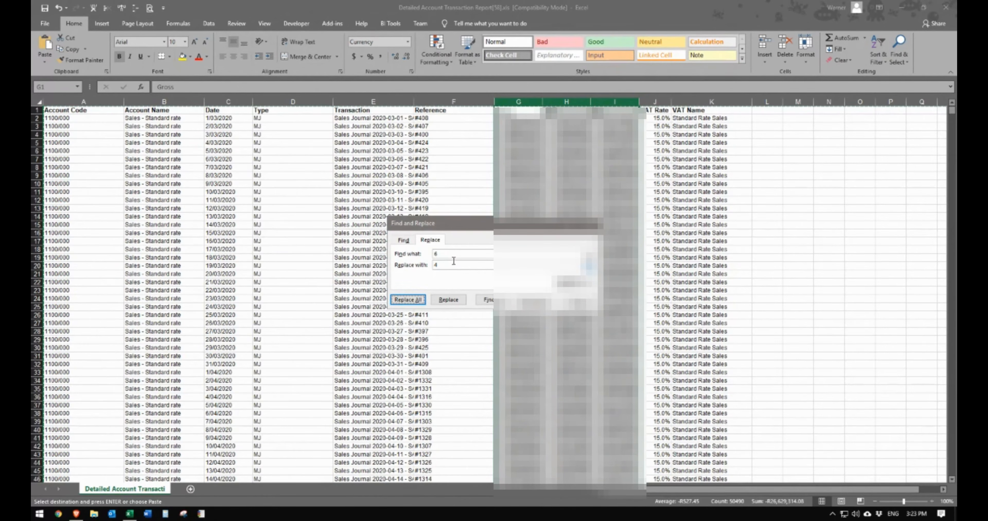
- Replace one more digit throughout the Gross, VAT and Net columns, close Find and Replace, and deselect the columns
left_click(449, 252)
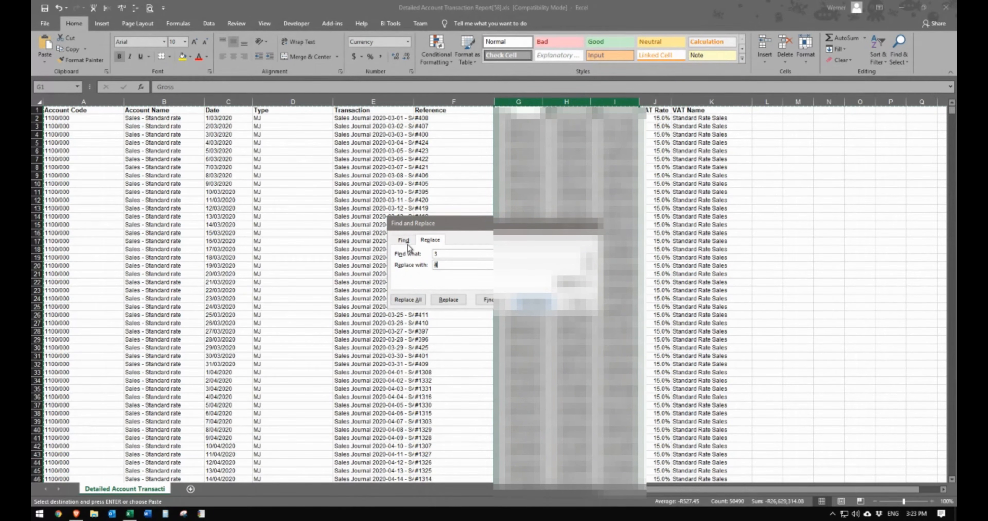
left_click(408, 300)
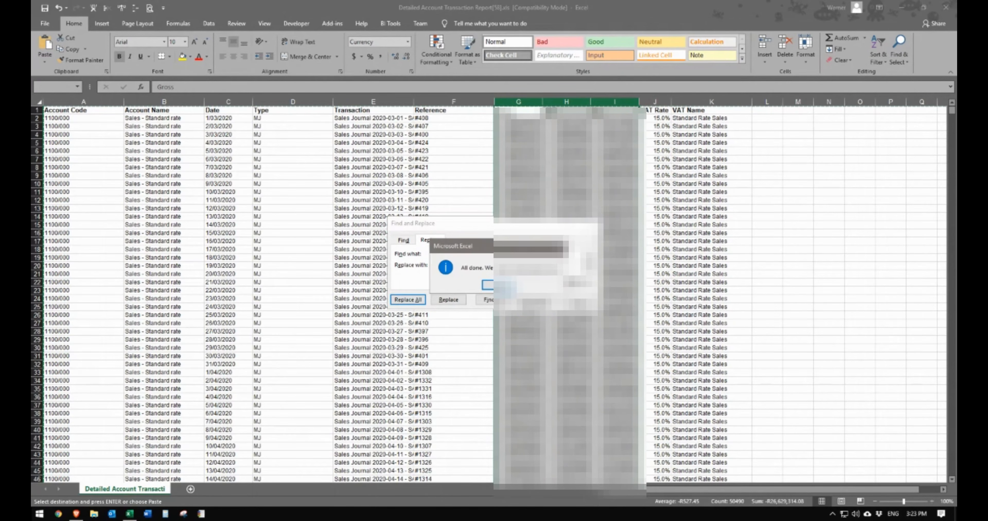
left_click(498, 285)
left_click(579, 300)
left_click(774, 259)
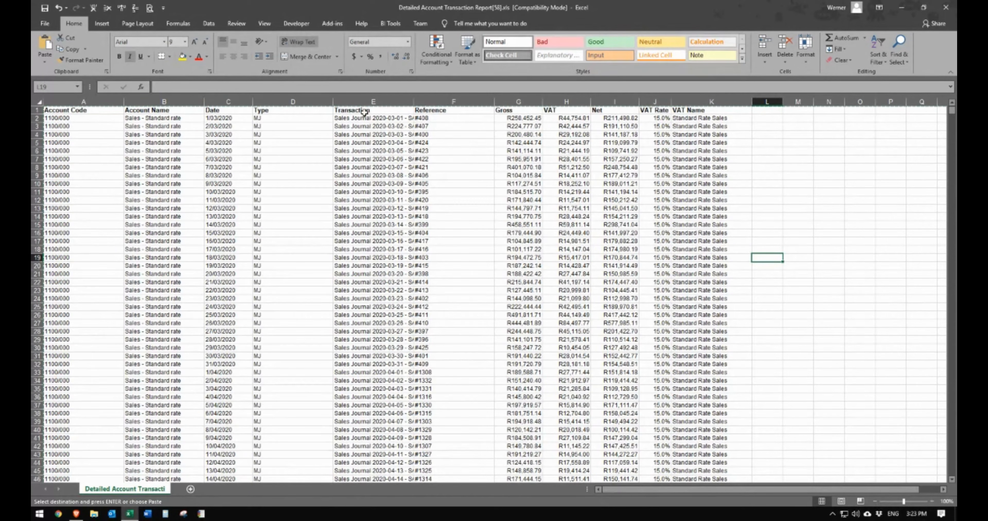
- Save the workbook in the Downloads folder in Excel Workbook (*.xlsx) format, keeping its file name
left_click(45, 24)
left_click(74, 152)
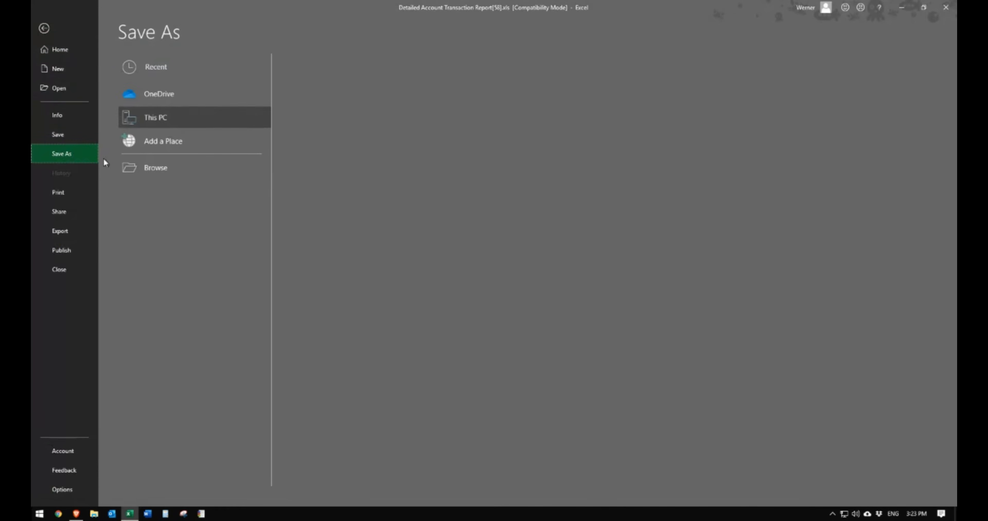
left_click(333, 104)
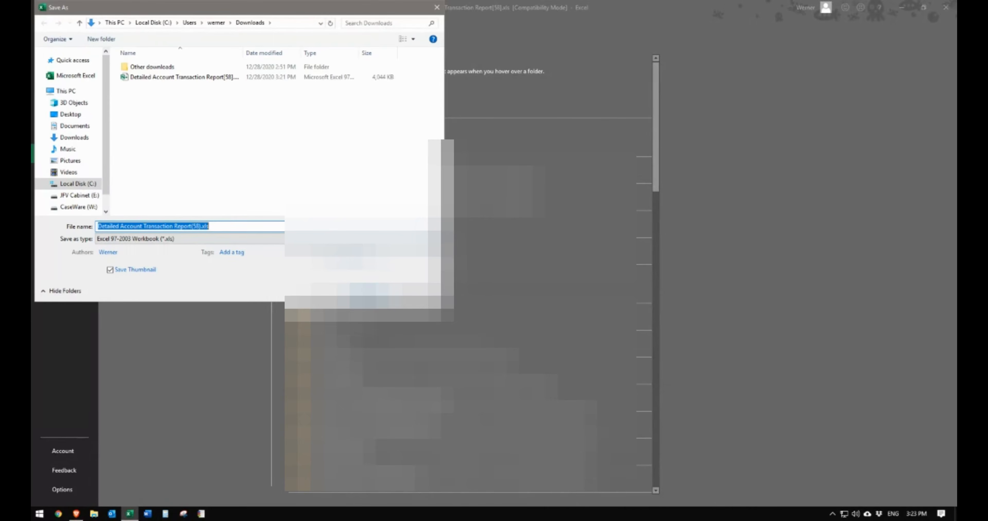
left_click(215, 239)
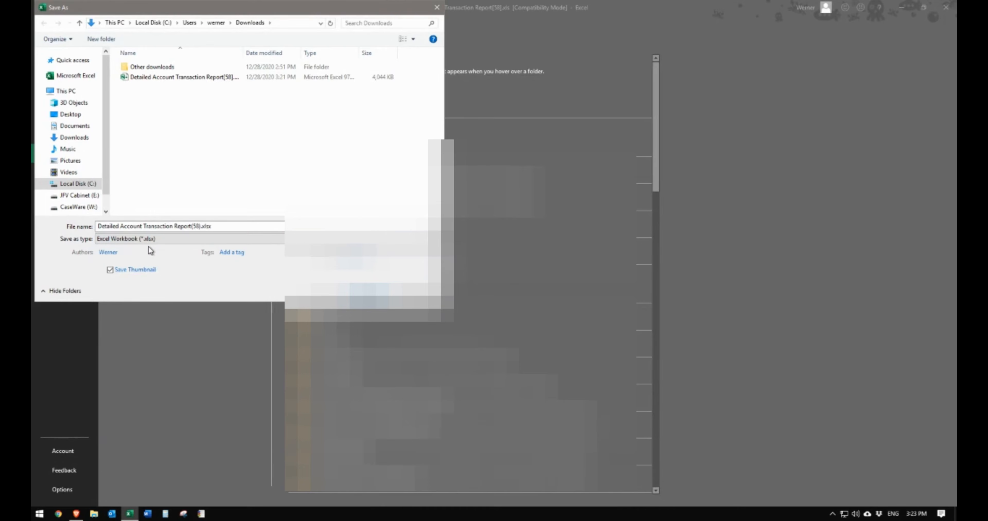
left_click(150, 249)
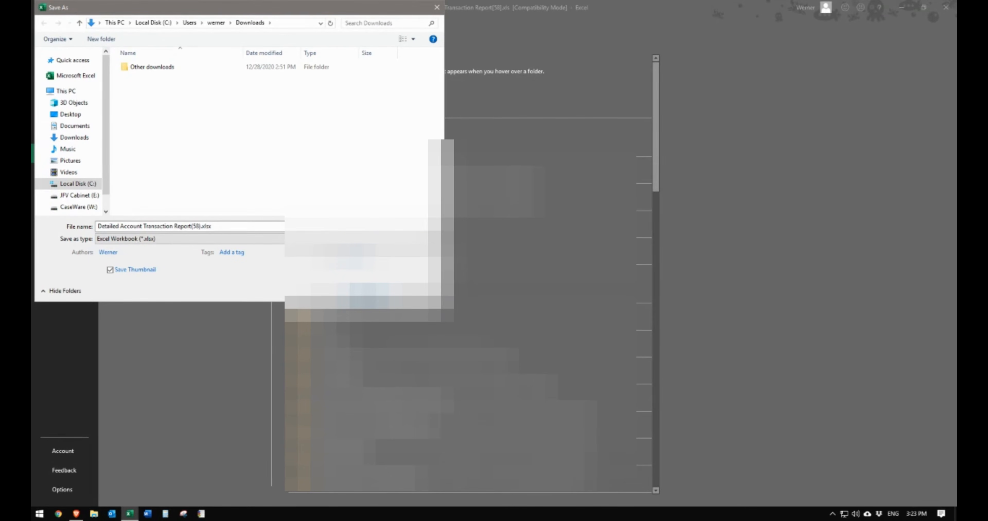
left_click(369, 292)
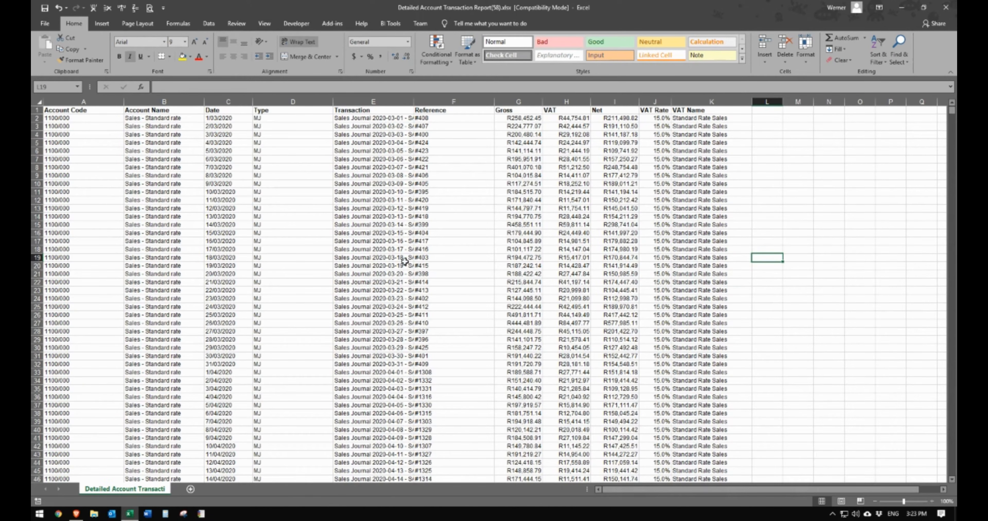
double_click(501, 12)
double_click(515, 12)
left_click(536, 242)
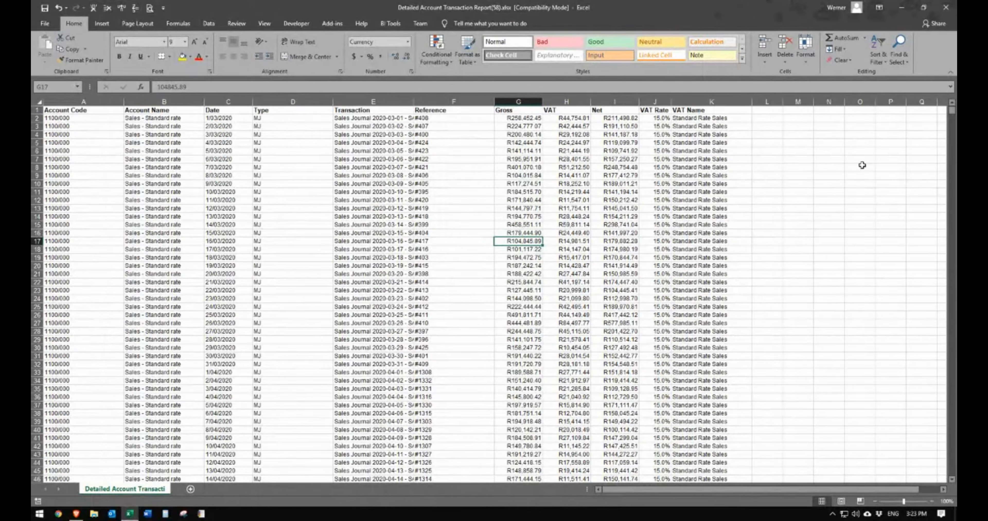
- Delete all data from row 5161 to the end of the sheet, starting at the first Directors Drawings - P1 entry, account 5400/010
left_click(952, 115)
left_click_drag(953, 115, 952, 224)
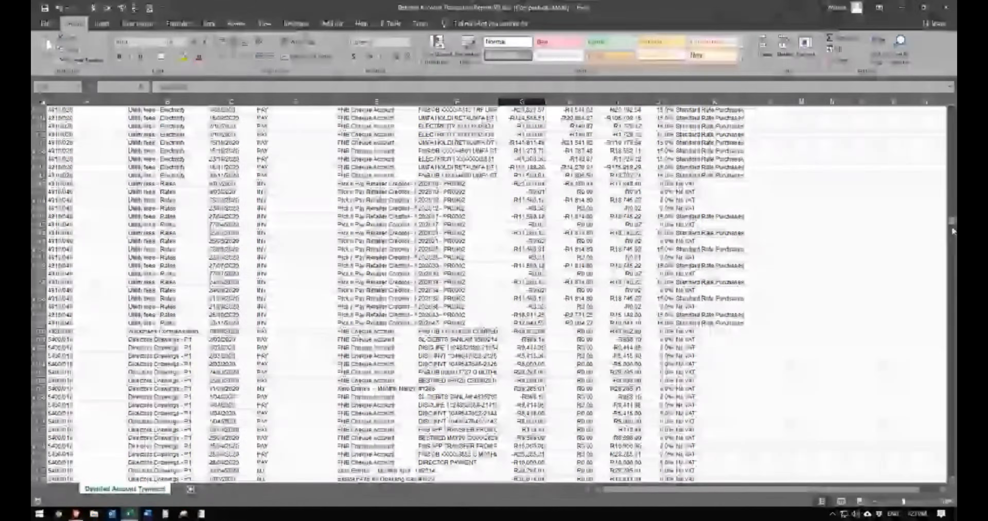
mouse_move(953, 220)
left_mouse_down()
mouse_move(954, 231)
mouse_move(953, 217)
left_mouse_up()
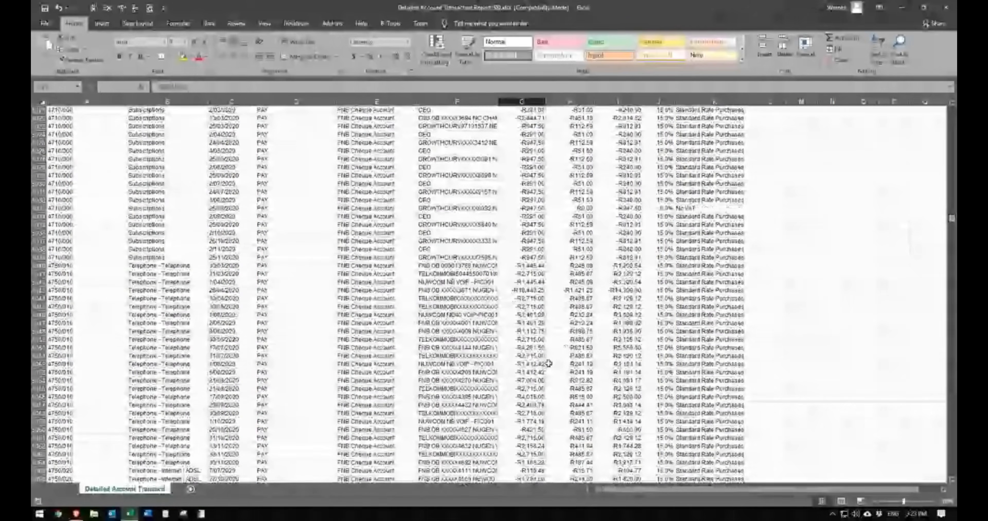
scroll(548, 363, "down", 20)
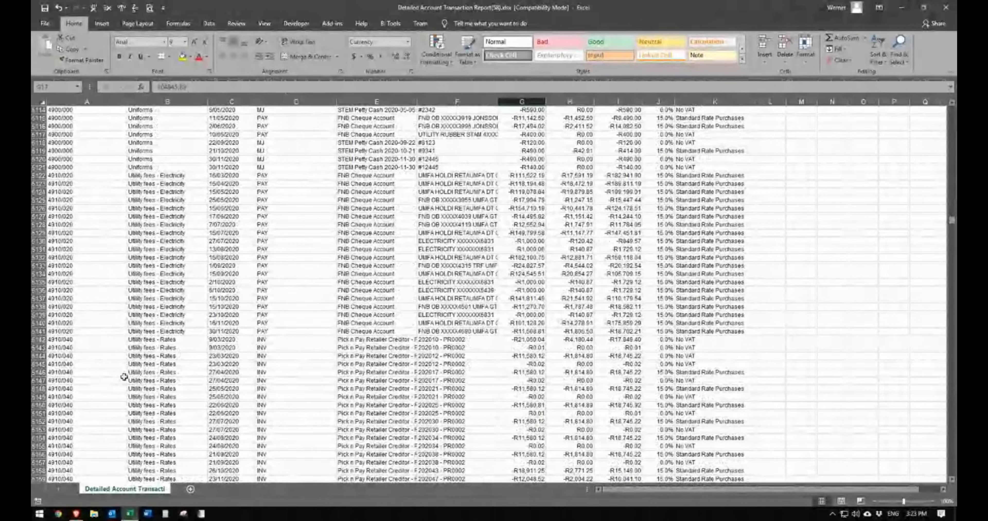
scroll(124, 377, "down", 20)
scroll(121, 379, "up", 13)
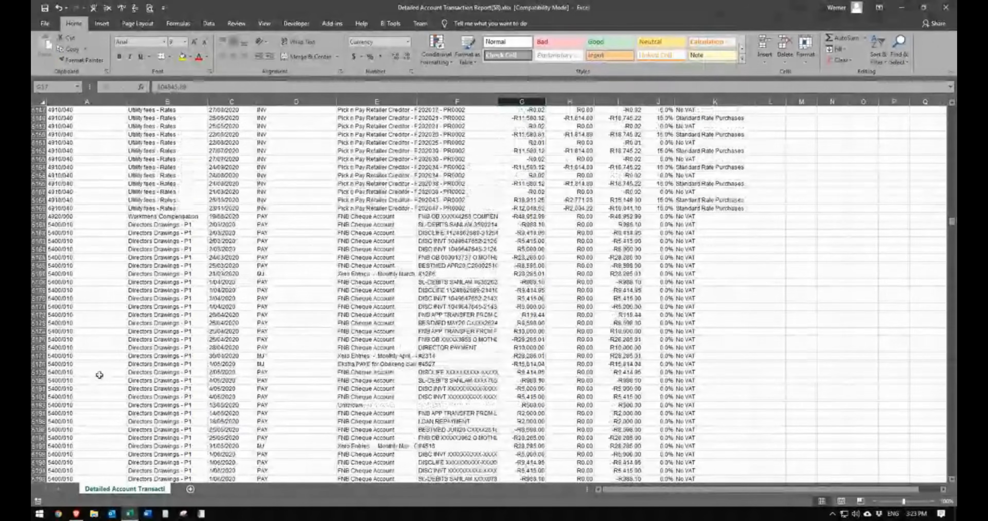
left_click(58, 224)
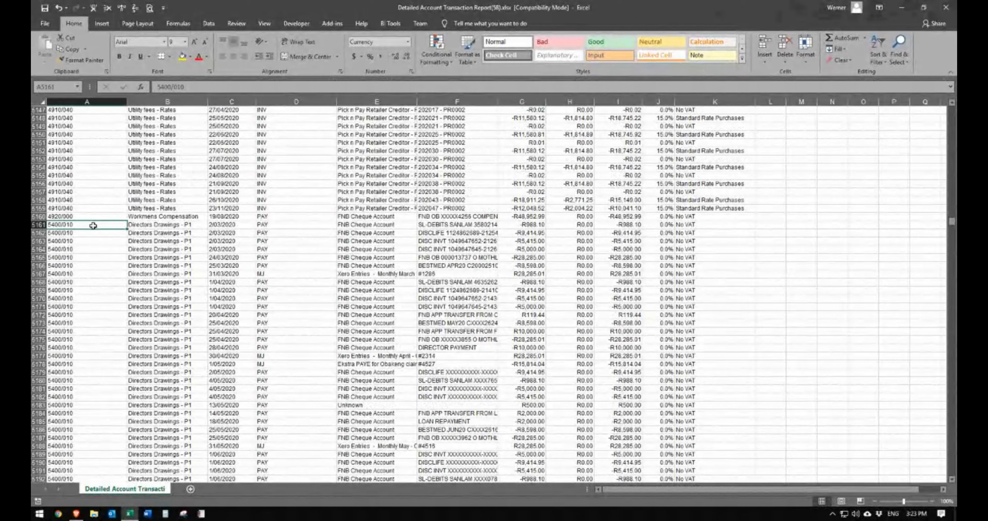
key("ctrl+shift+Down")
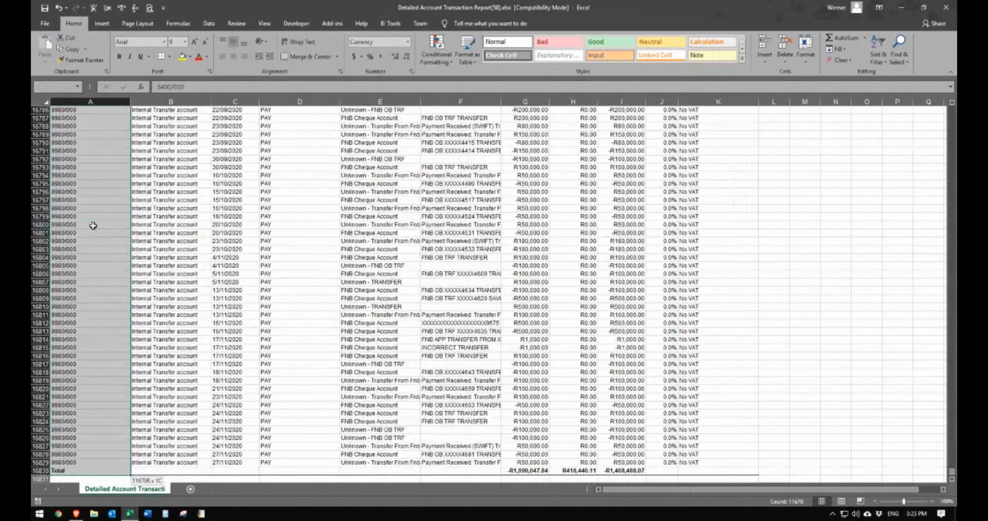
left_click(107, 10)
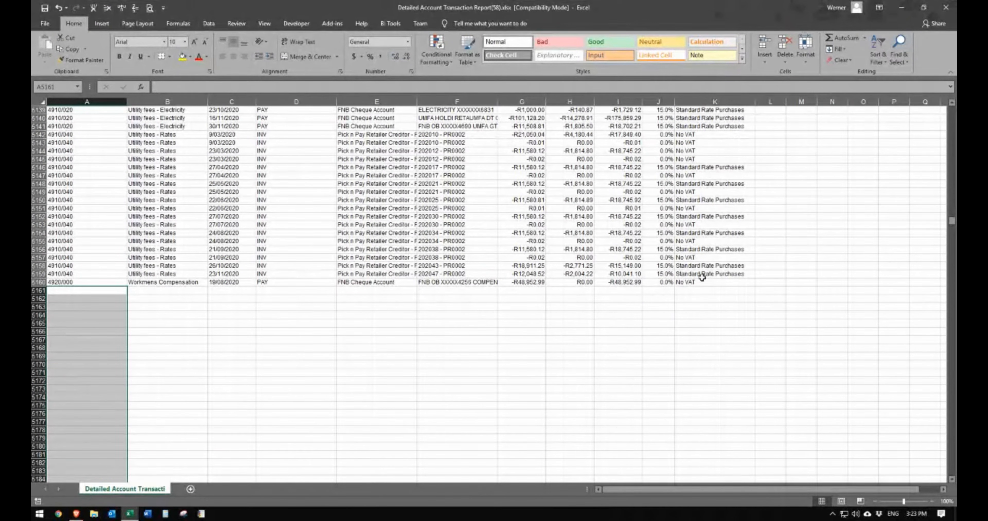
- Select the range A1:K5160 and replace every blank cell in it with 0, closing Find and Replace
left_click_drag(702, 282, 77, 104)
right_click(756, 137)
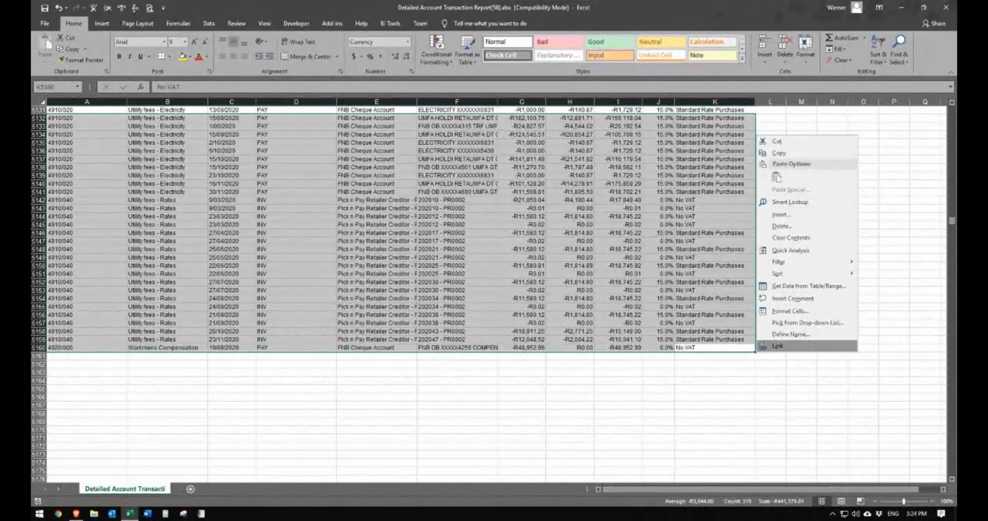
left_click(696, 342)
left_click_drag(697, 345, 85, 290)
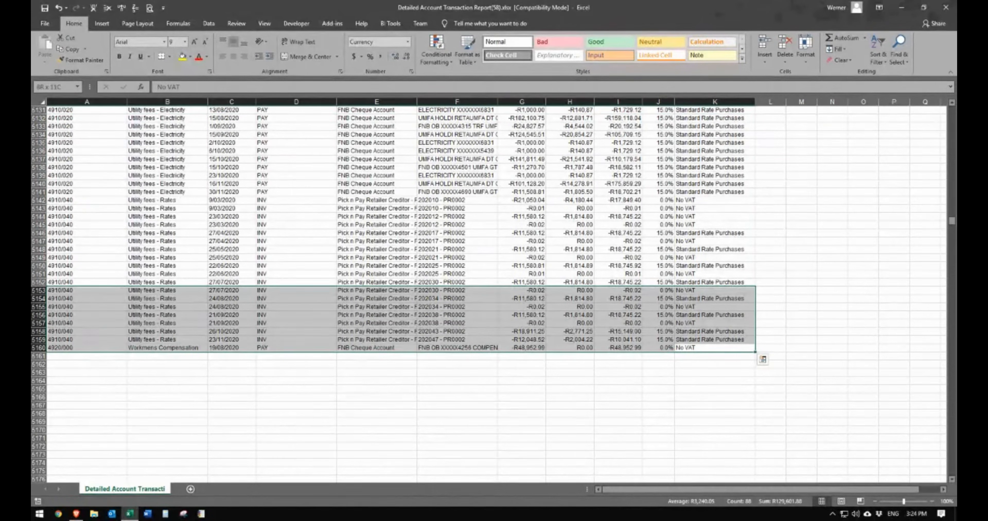
key("ctrl+shift+Home")
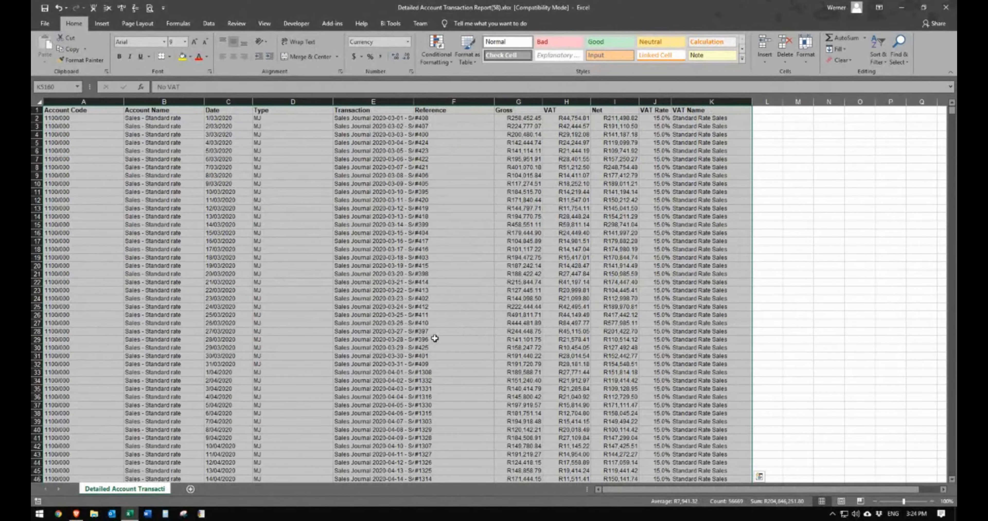
key("ctrl+h")
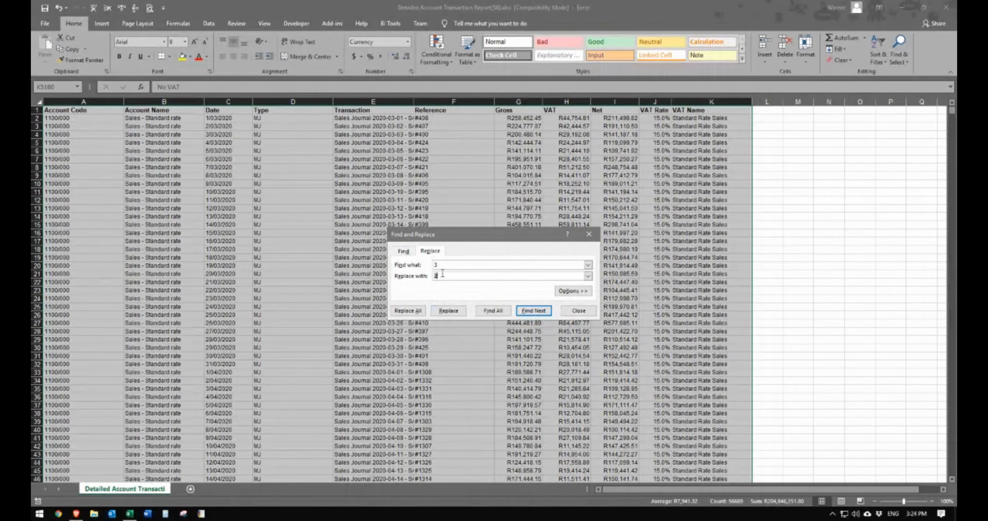
left_click_drag(439, 265, 428, 266)
left_click_drag(436, 266, 426, 268)
left_click(421, 311)
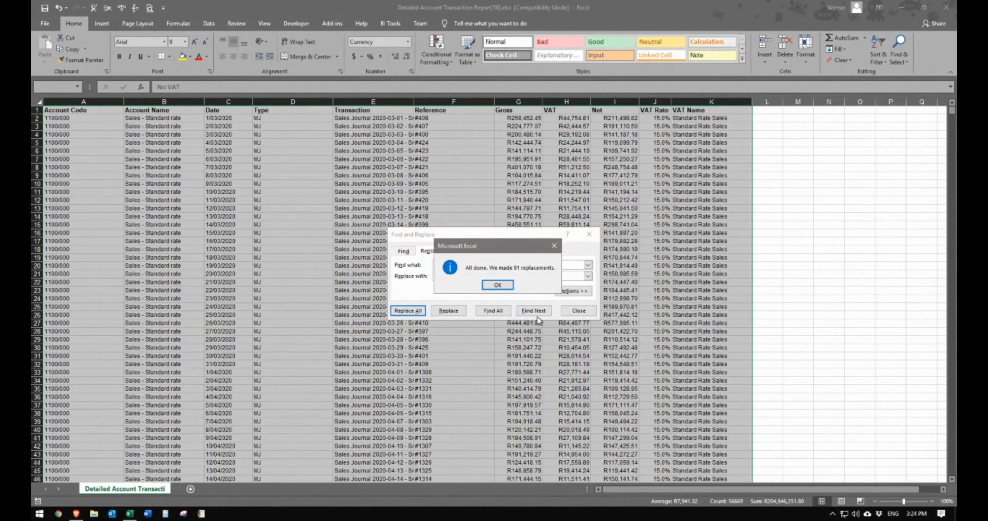
key("Return")
left_click(589, 234)
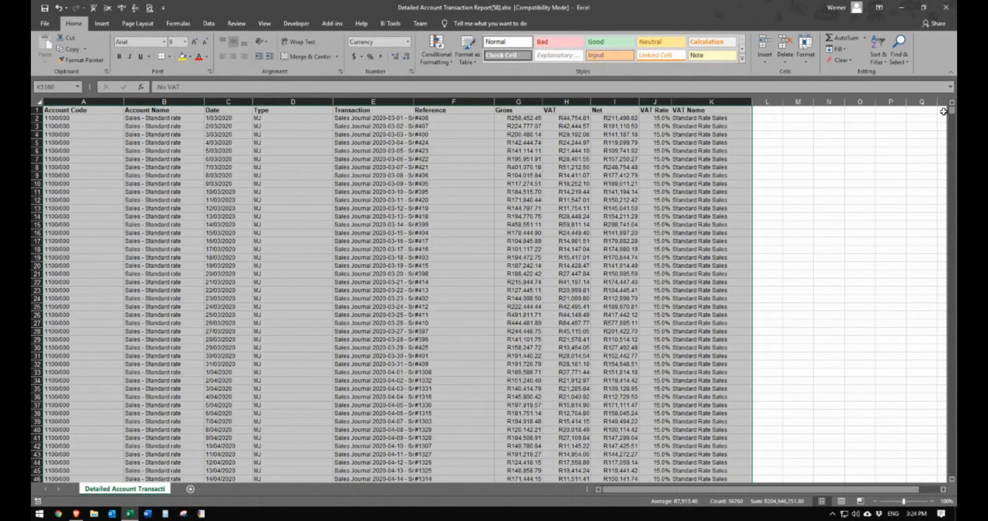
- Select the full data range A1:K5160 and create a PivotTable from it on a new worksheet
left_click_drag(949, 121, 946, 212)
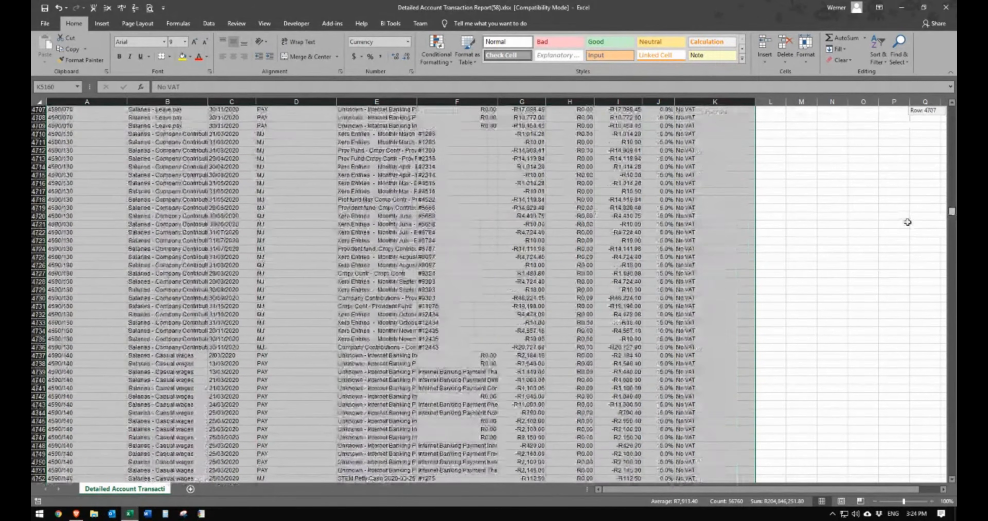
scroll(460, 291, "down", 12)
left_click(690, 323)
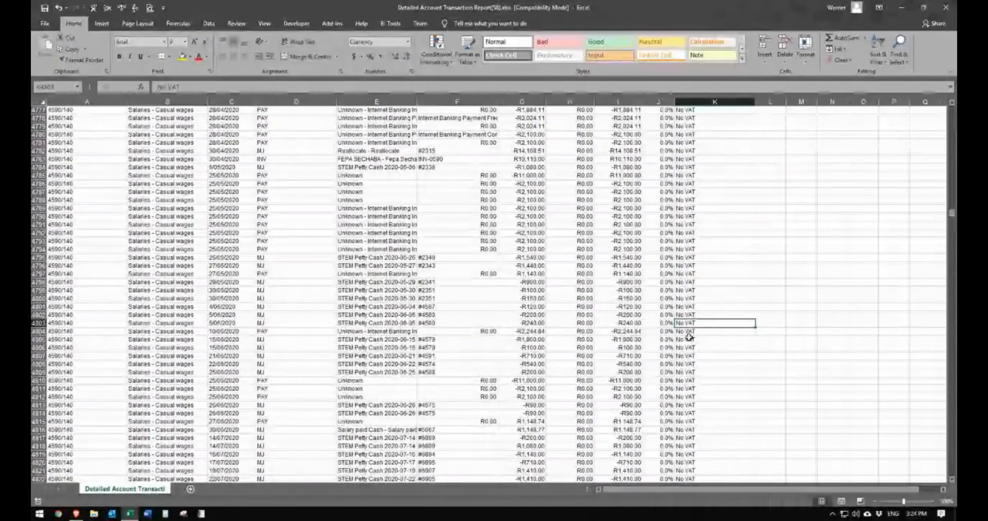
key("ctrl+shift+Down")
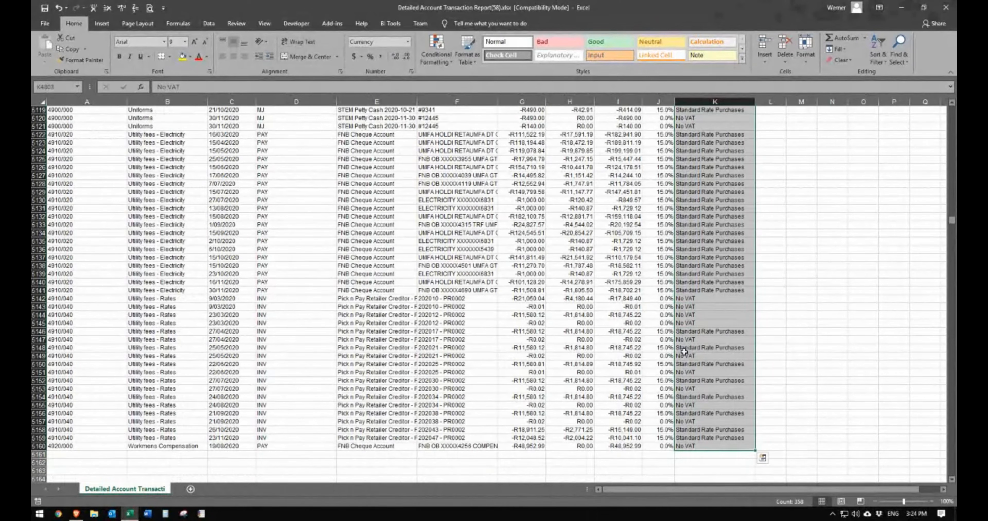
left_click(707, 446)
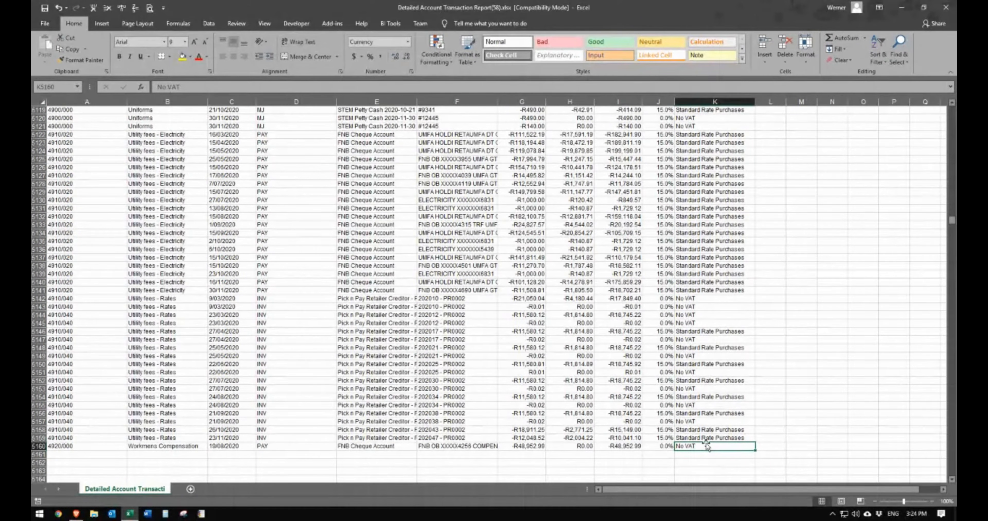
key("ctrl+shift+Home")
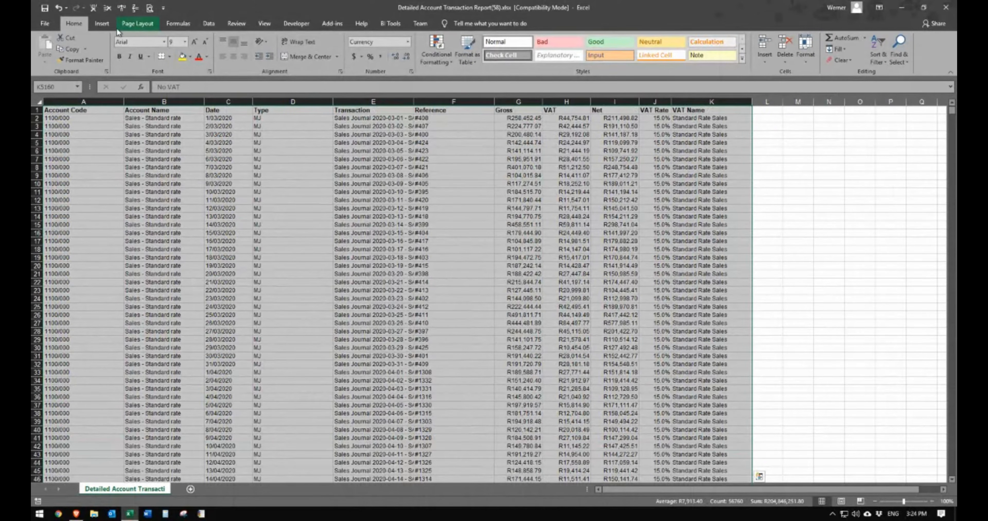
left_click(108, 28)
left_click(54, 48)
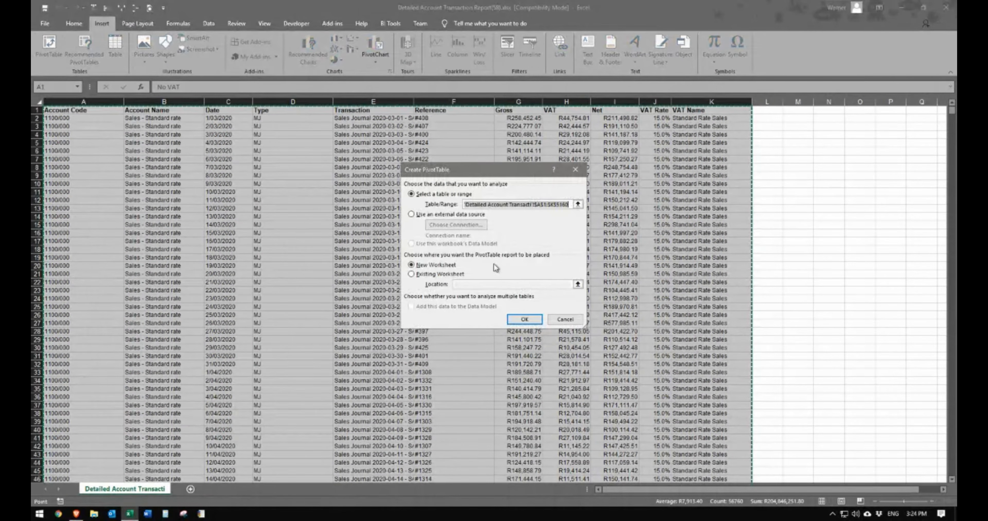
left_click(524, 320)
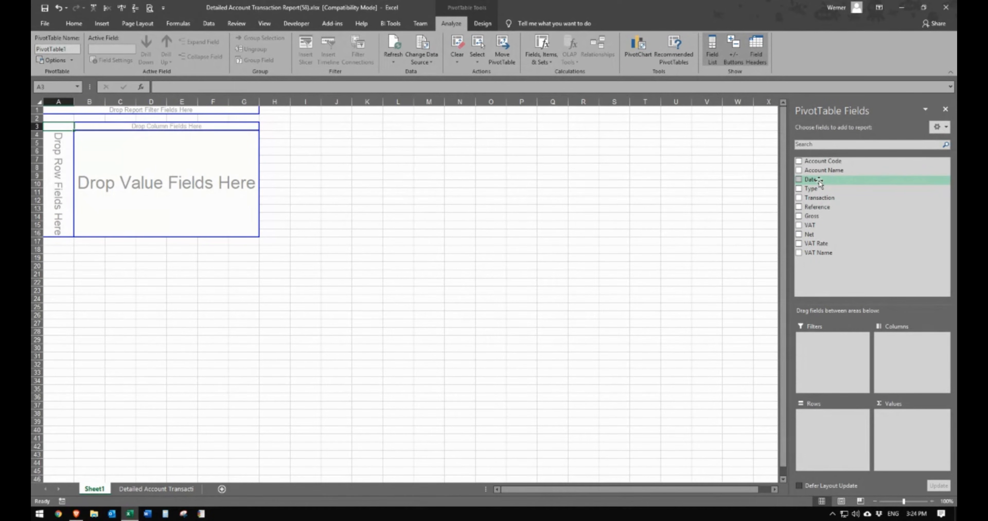
- Close the PivotTable field list and delete the new PivotTable worksheet
left_click(946, 110)
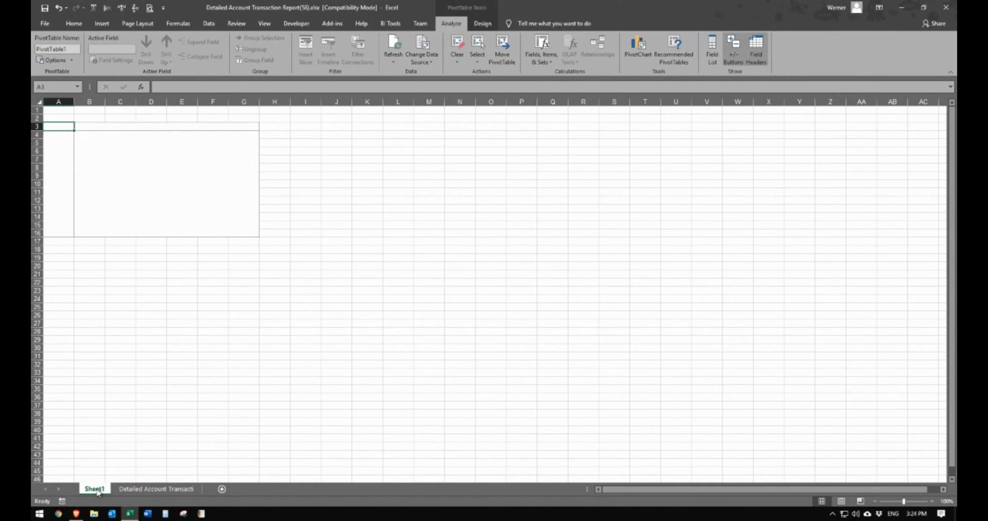
right_click(98, 493)
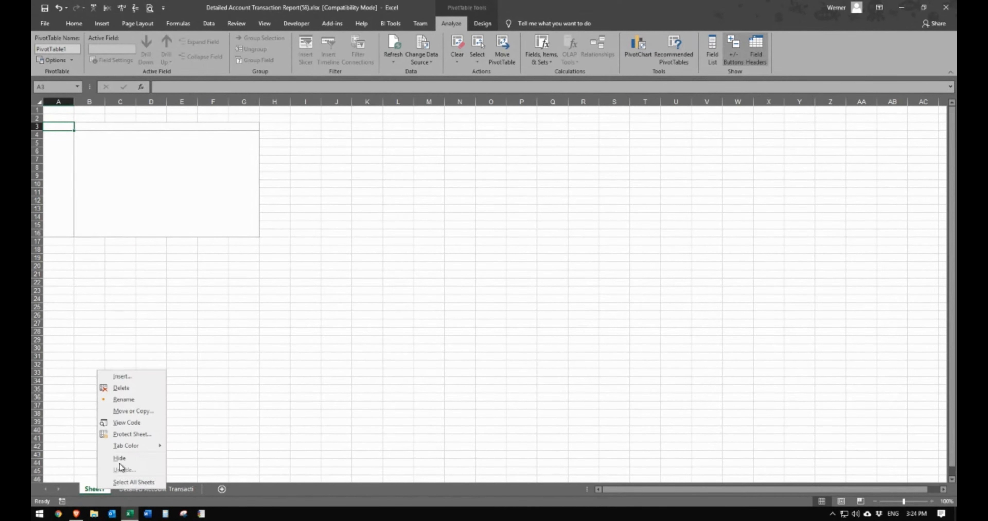
left_click(135, 389)
left_click(478, 285)
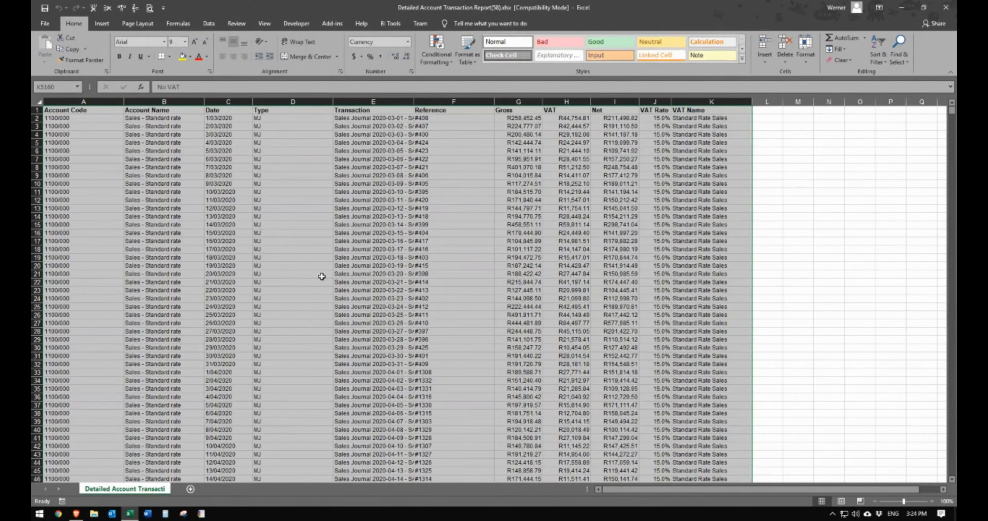
- Insert three blank columns between the Date and Type columns and select the first date
left_click(285, 143)
left_click(121, 9)
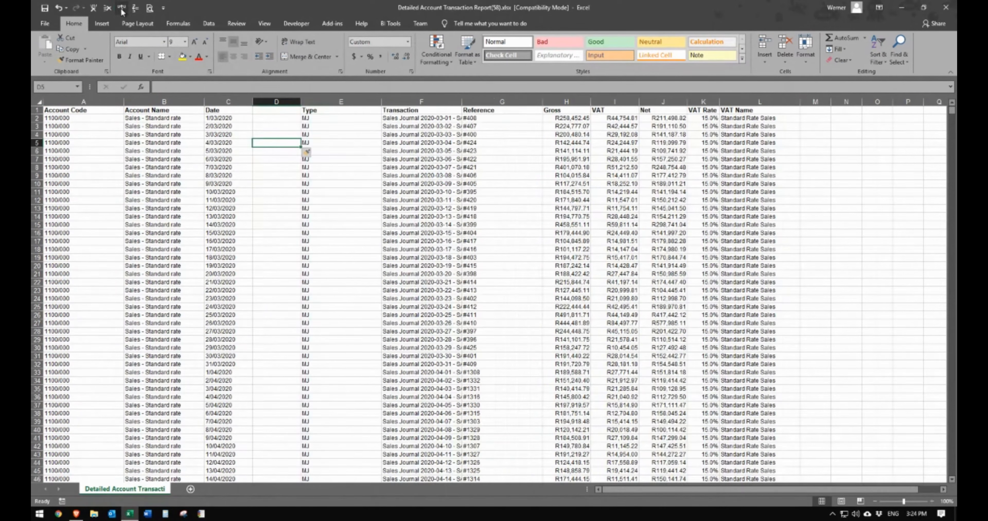
left_click(120, 8)
left_click(120, 8)
left_click(253, 186)
left_click(228, 144)
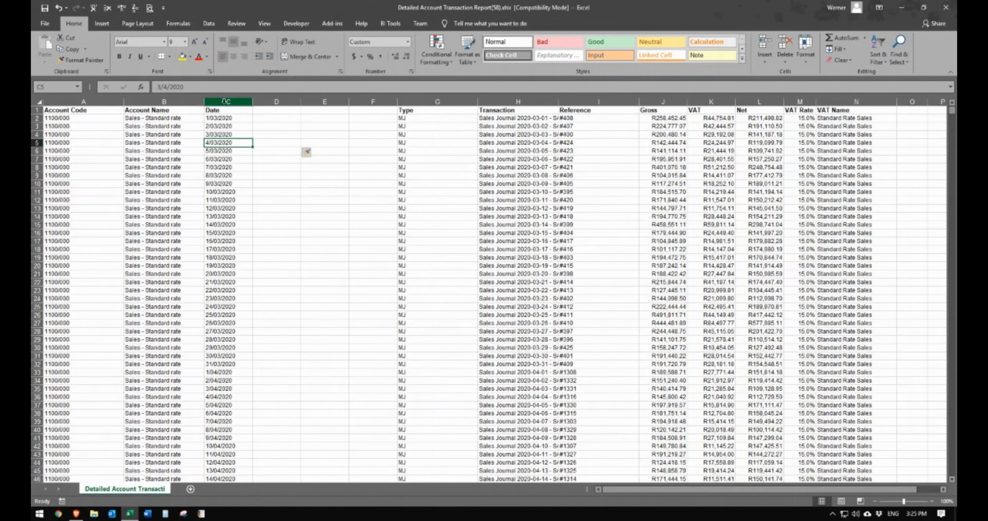
left_click(227, 118)
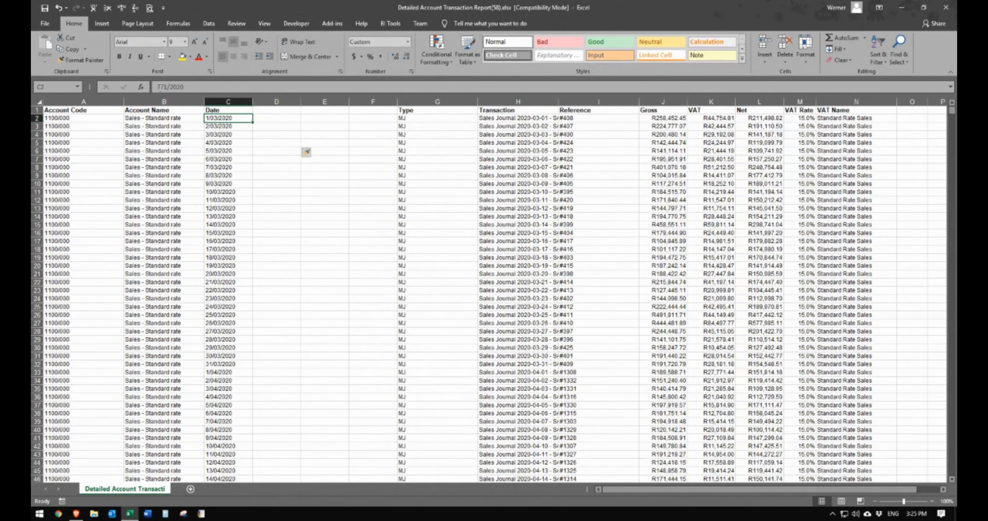
- Set up a delimited Text to Columns split of the Date column, adding / as the other delimiter
left_click(237, 102)
left_click(208, 24)
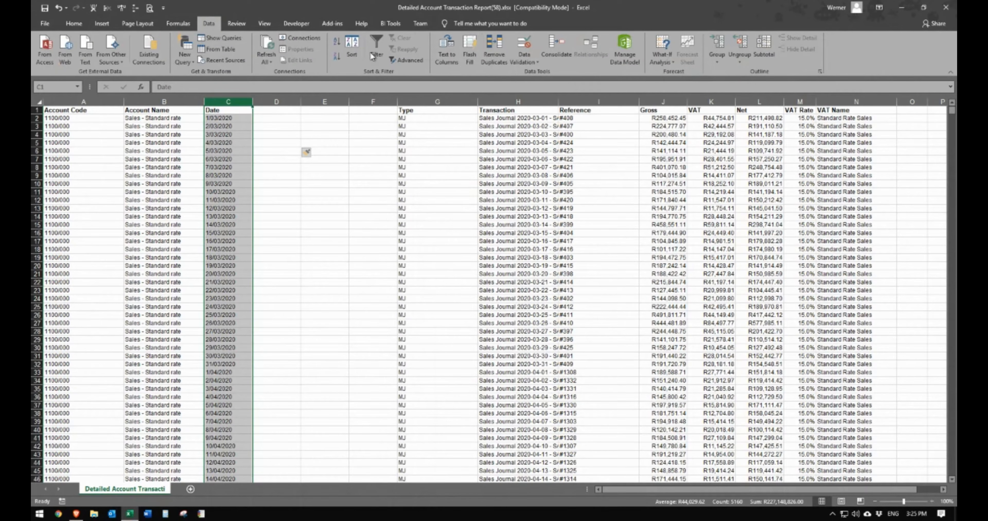
left_click(447, 54)
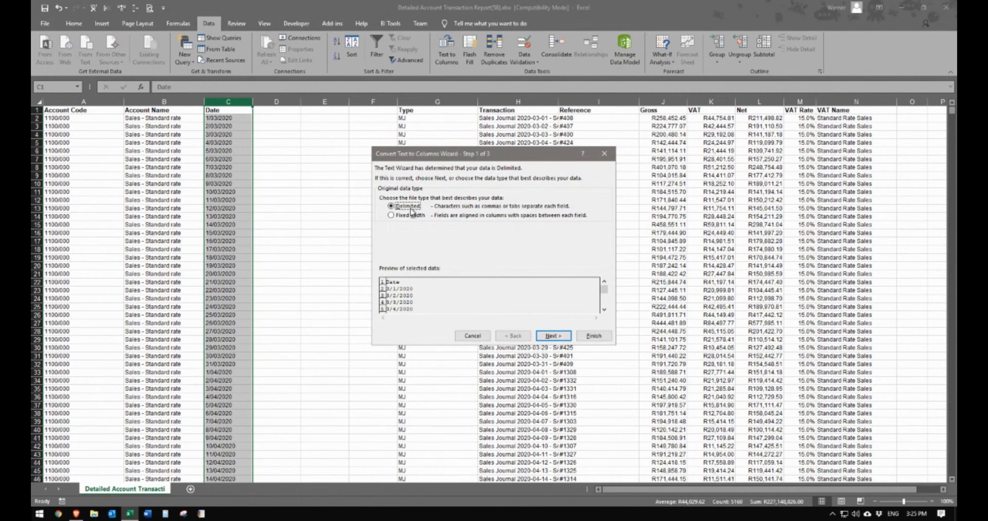
left_click(553, 337)
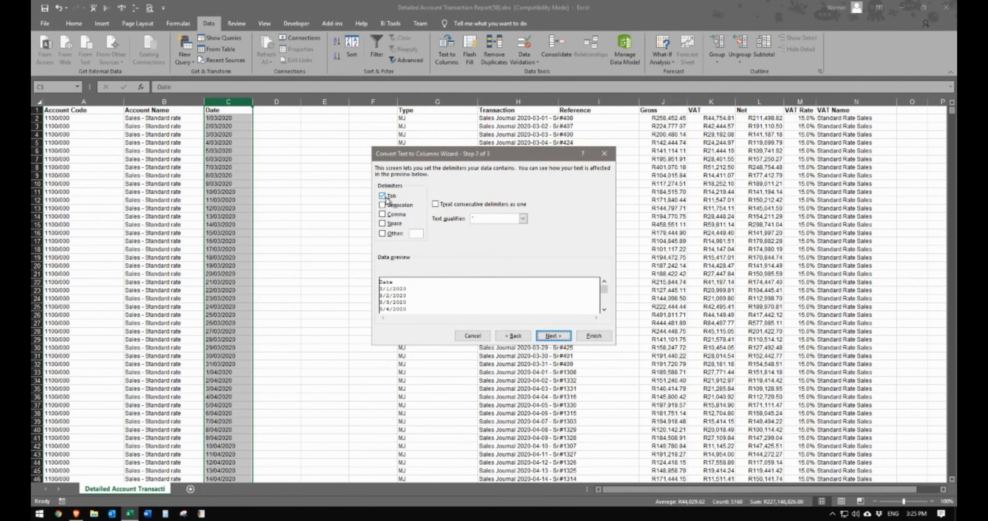
left_click(380, 234)
type("/")
left_click(553, 336)
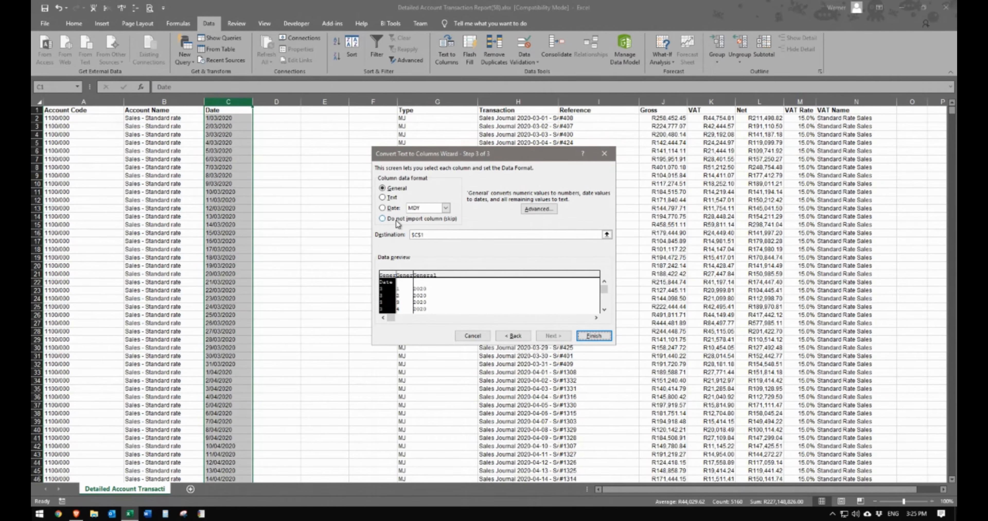
- Skip the day and year columns in the Text to Columns split, keep the month column as General, and finish the conversion
left_click(405, 295)
left_click(382, 219)
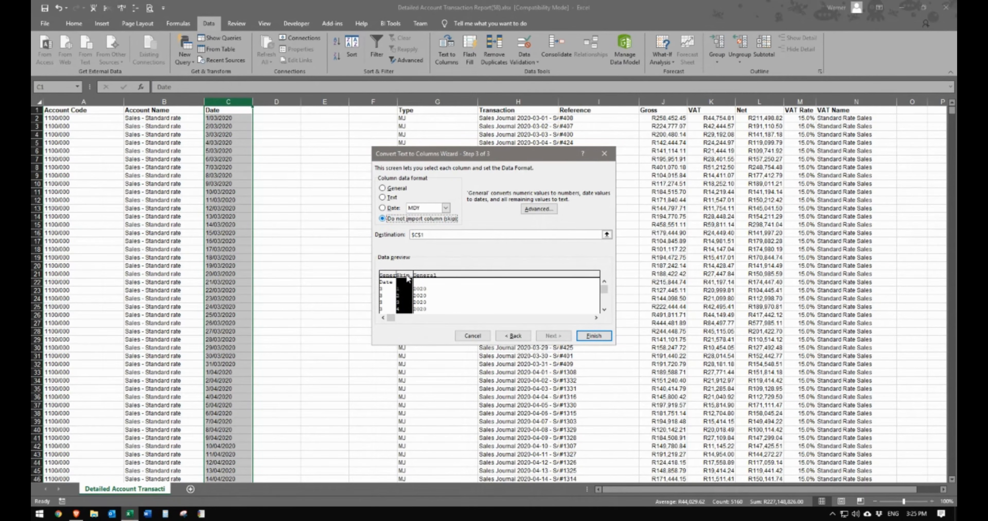
left_click(415, 279)
left_click(382, 218)
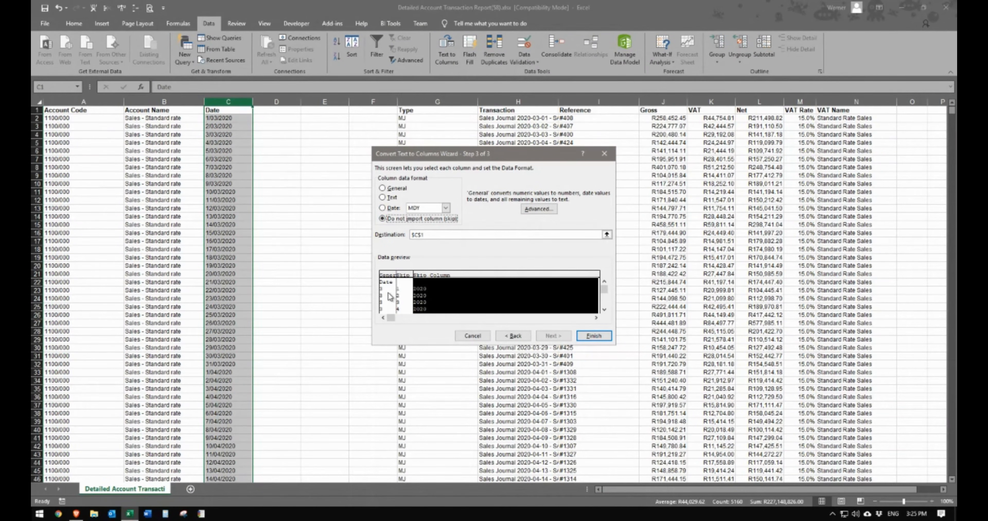
left_click(389, 296)
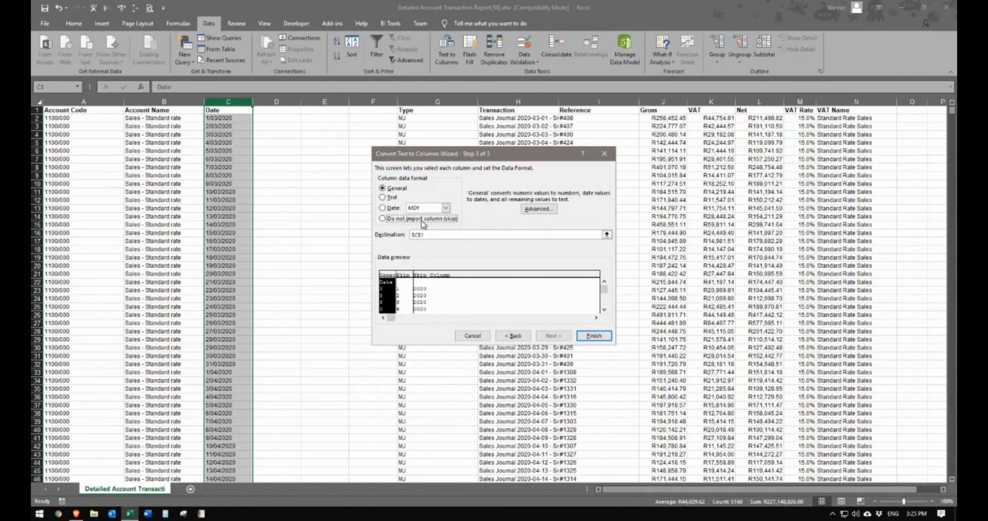
left_click(446, 208)
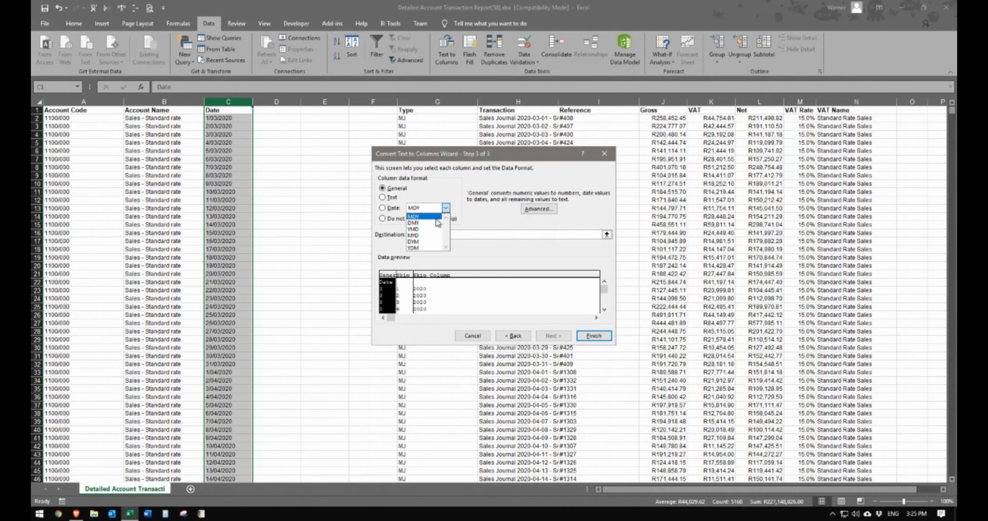
left_click(448, 214)
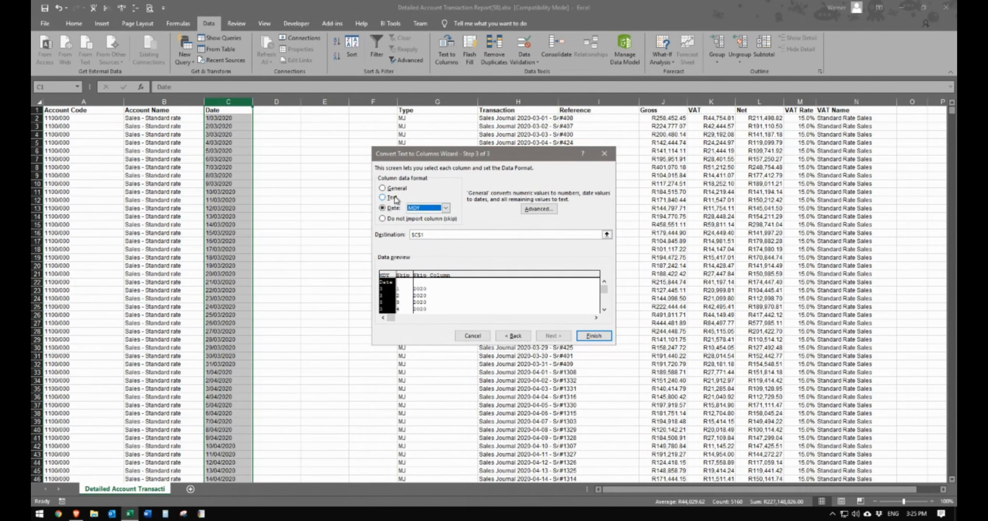
left_click(399, 188)
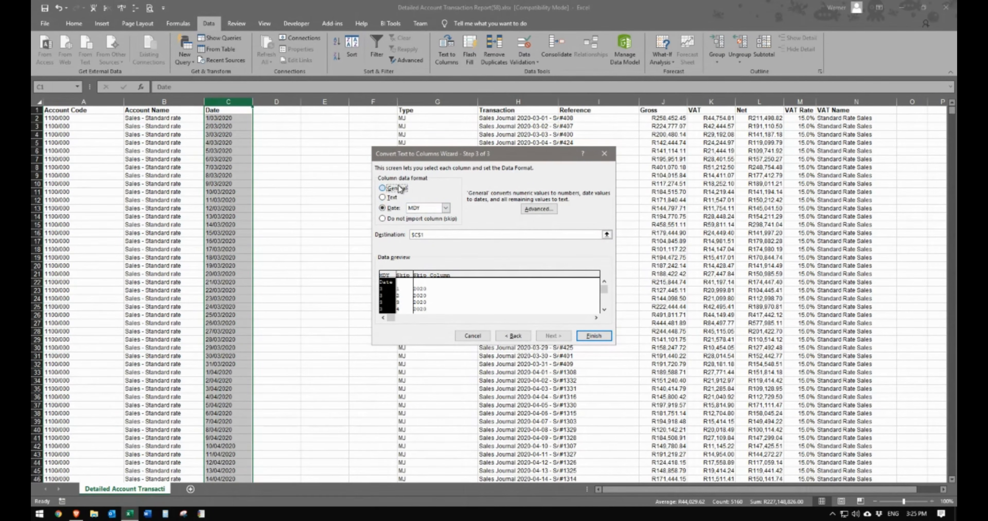
left_click(593, 336)
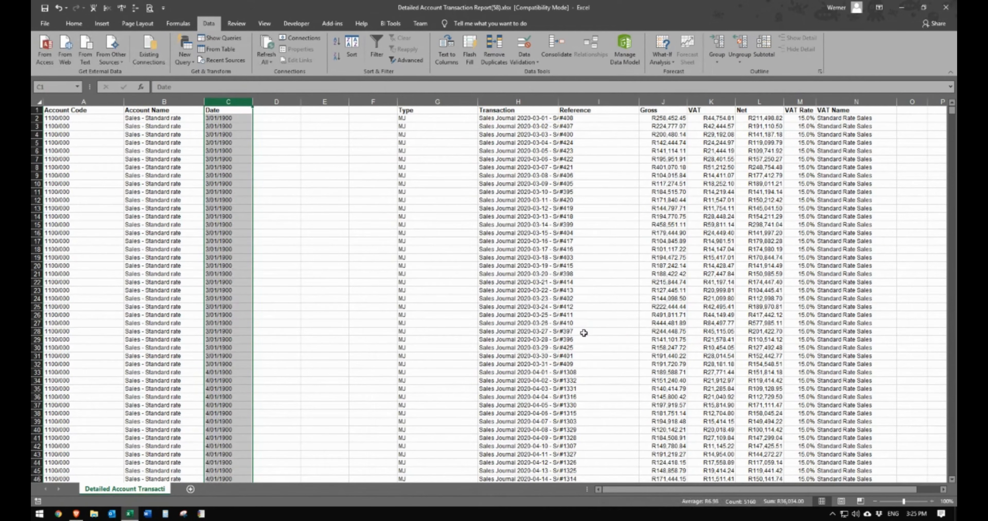
- Set the number format of the Date column to General
left_click(74, 23)
left_click(409, 48)
left_click(398, 61)
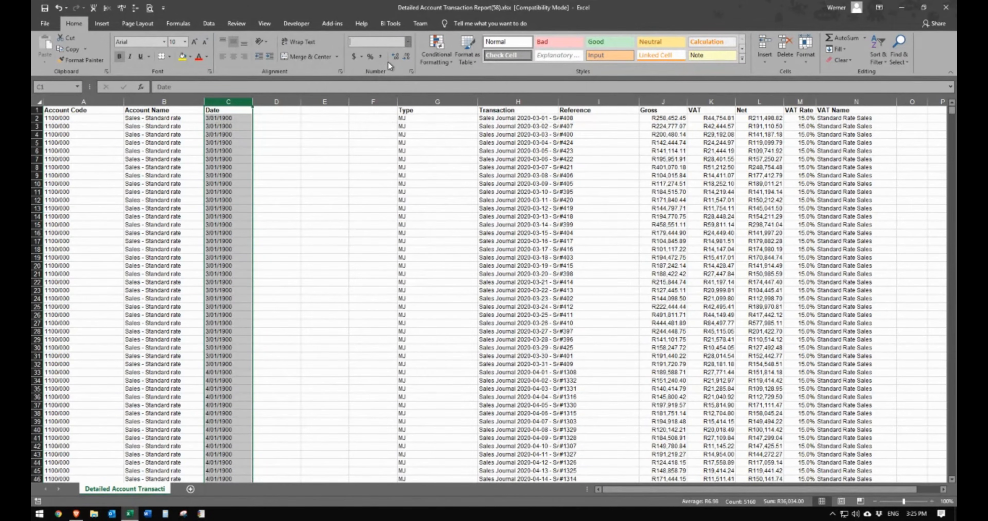
- Delete the three blank columns between the Date and Type columns
left_click(323, 192)
left_click_drag(289, 167, 355, 167)
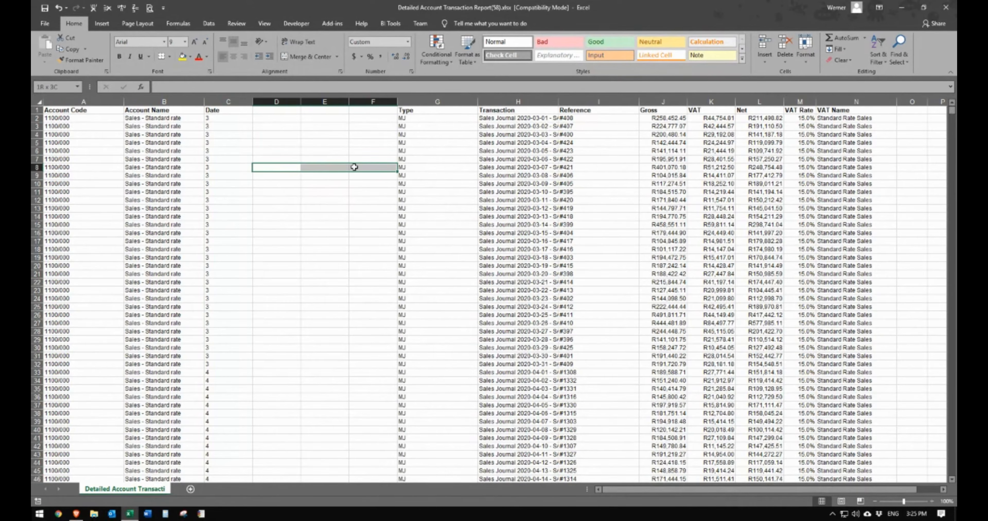
left_click(93, 8)
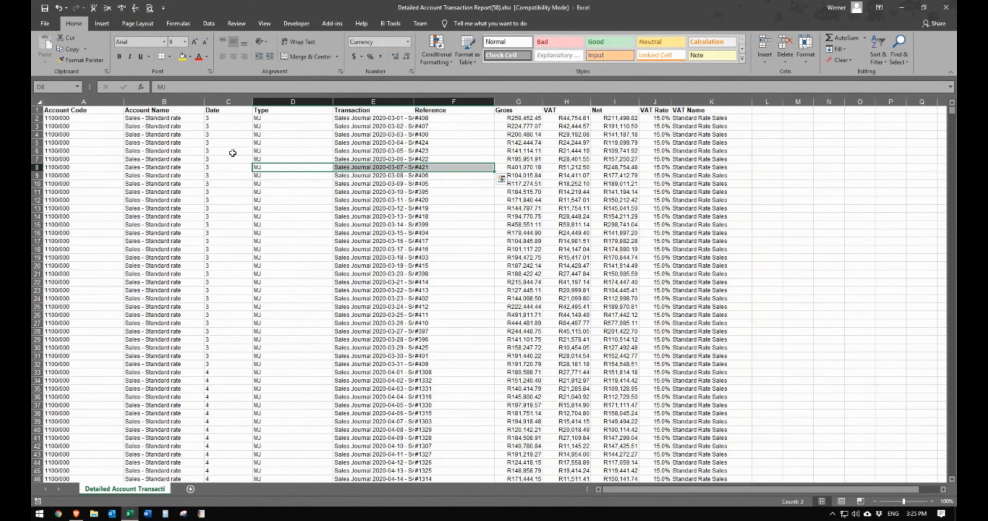
- Replace every 3 with March and every 4 with April in the Date column
left_click(228, 101)
key("ctrl+h")
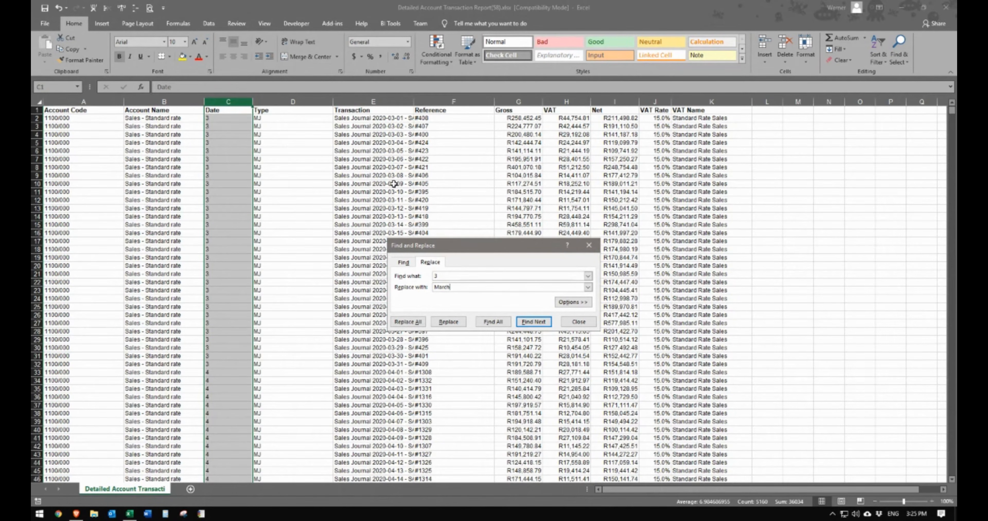
left_click(408, 322)
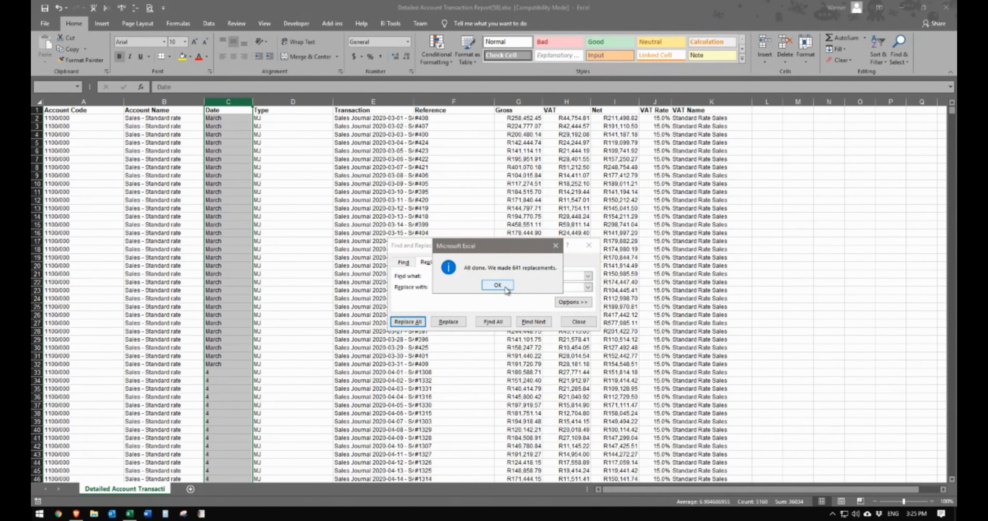
left_click(497, 286)
left_click(454, 274)
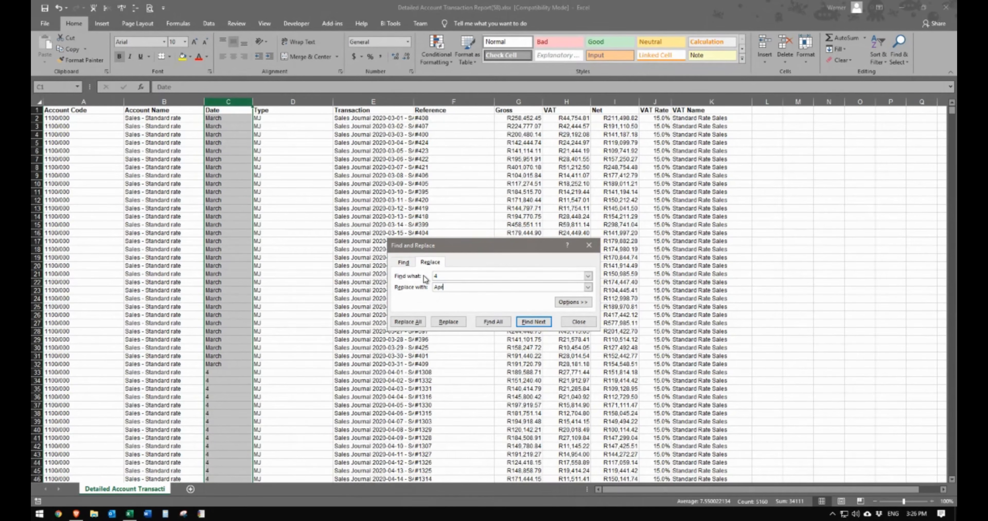
left_click(408, 322)
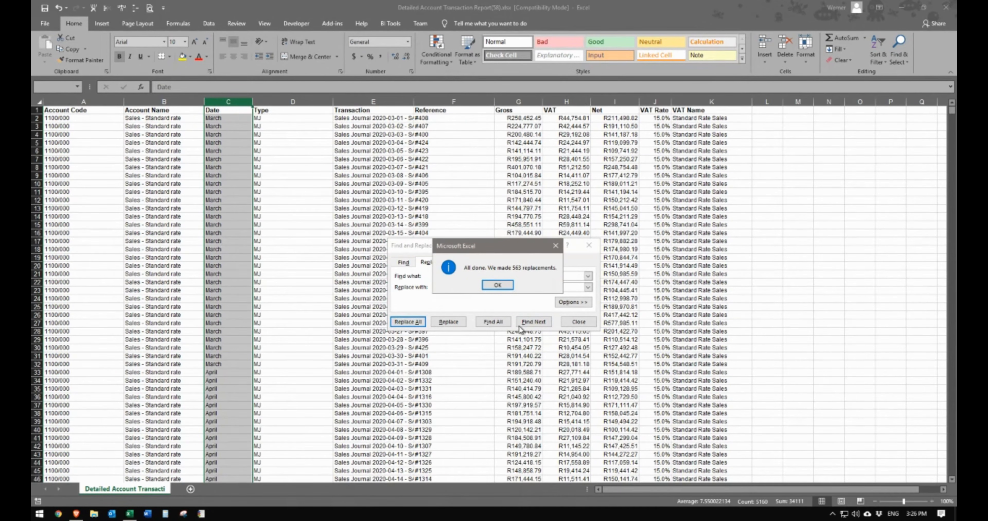
left_click(497, 285)
- Replace every 5 with May and every 6 with June in the Date column
left_click(431, 275)
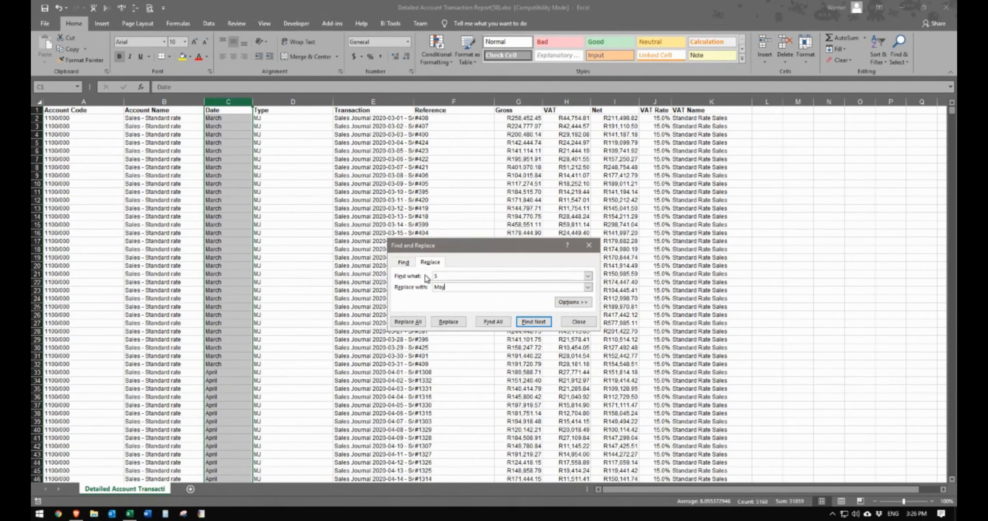
left_click(417, 321)
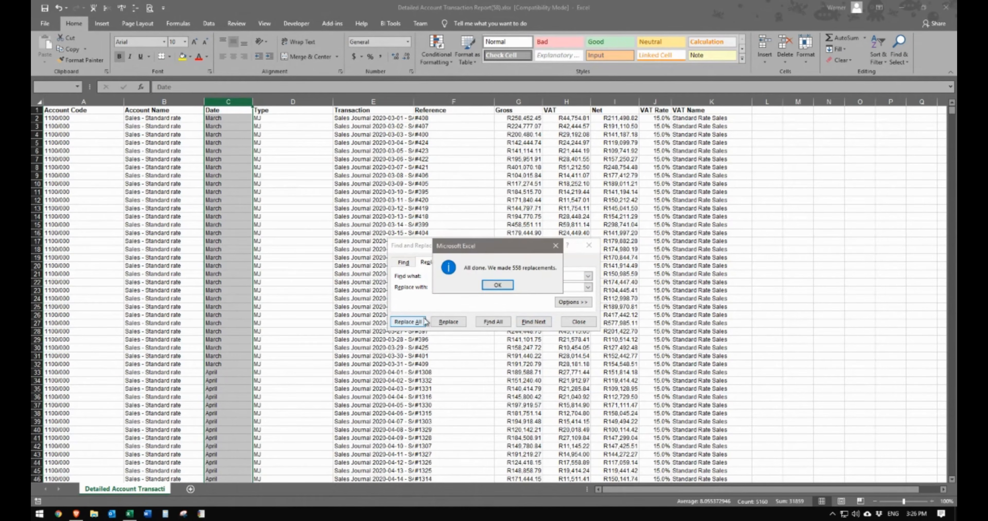
left_click(497, 286)
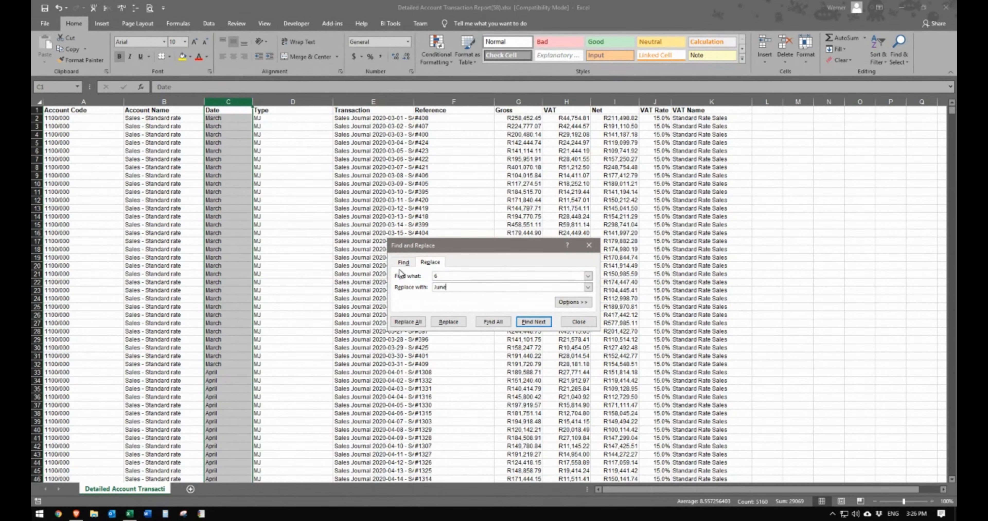
left_click(410, 322)
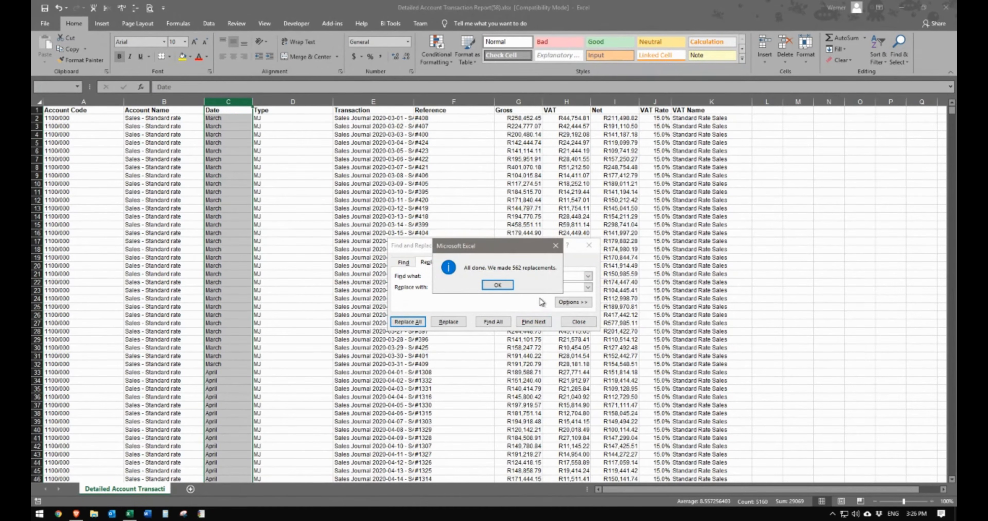
left_click(497, 285)
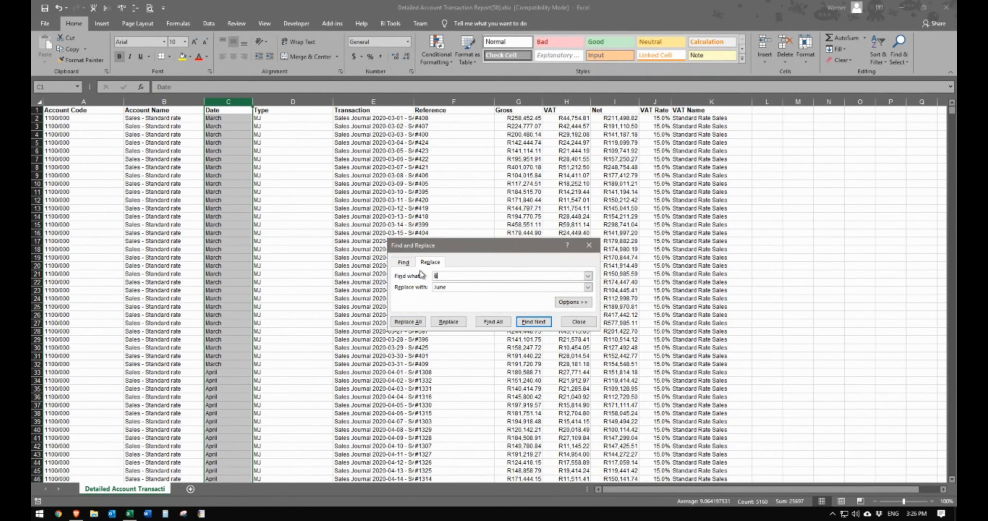
- Replace every 7 with July and every 8 with Aug in the Date column
type("ly")
key("Tab")
left_click(409, 322)
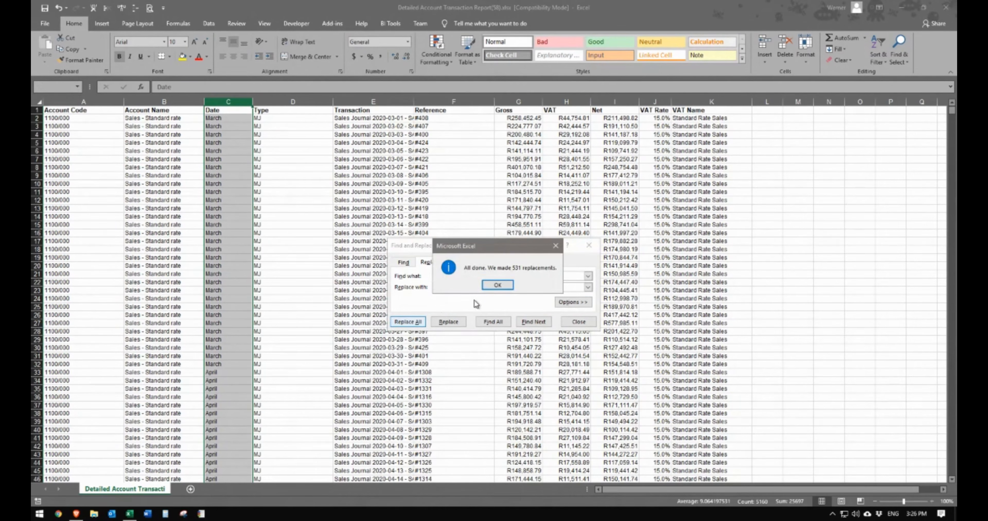
left_click(498, 288)
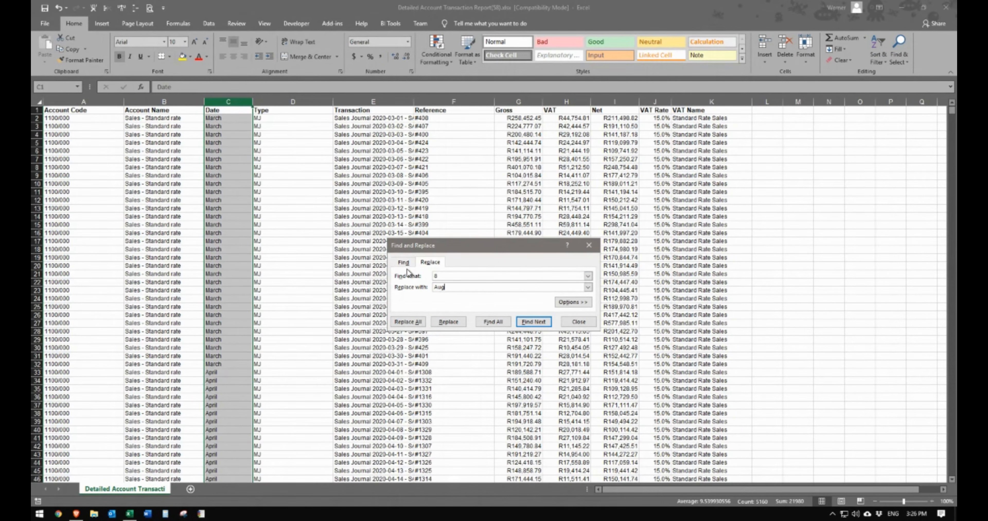
left_click(409, 322)
left_click(494, 287)
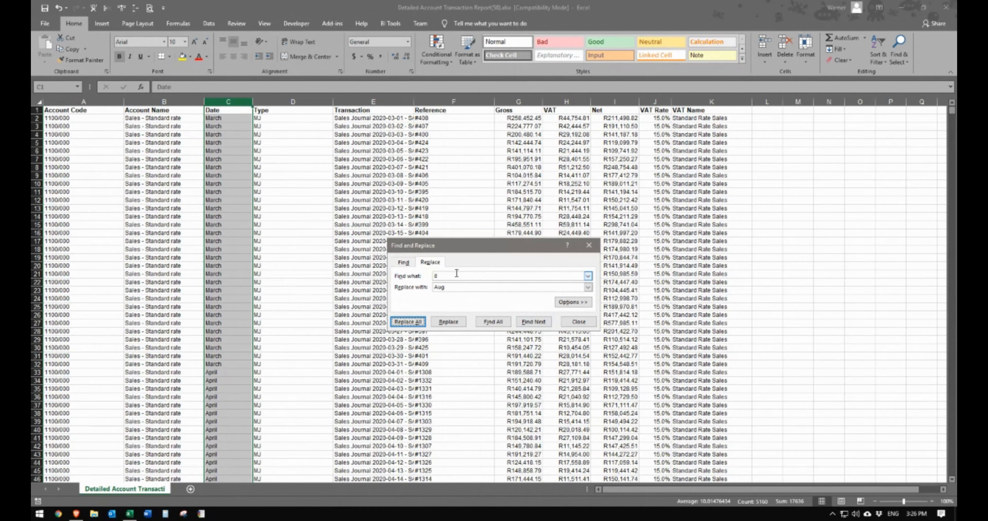
- Replace every 9 with Sept and every 10 with Oct in the Date column
key("Tab")
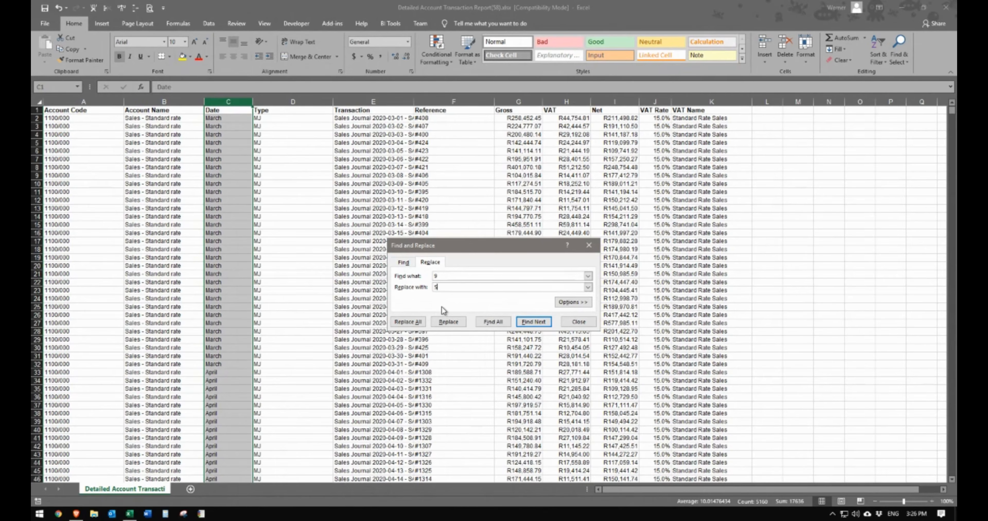
left_click(410, 323)
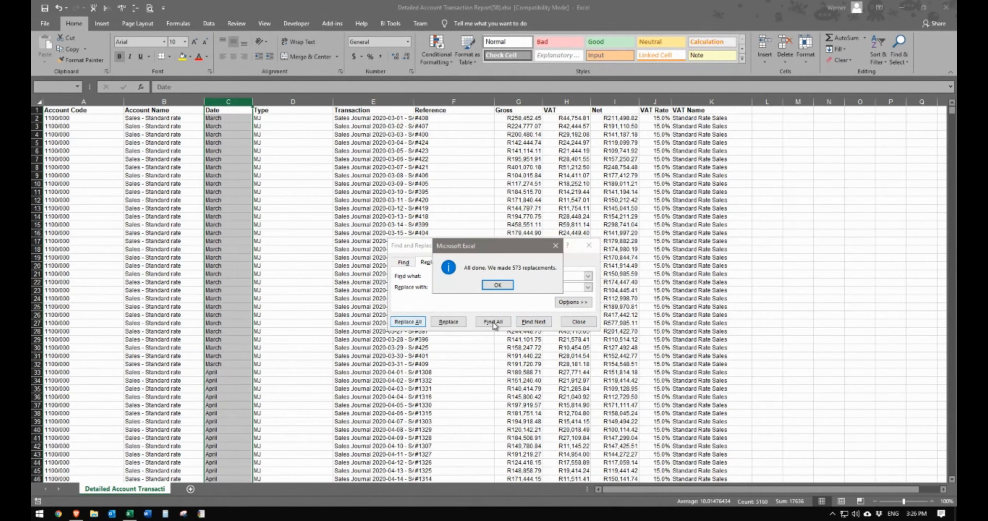
left_click(499, 288)
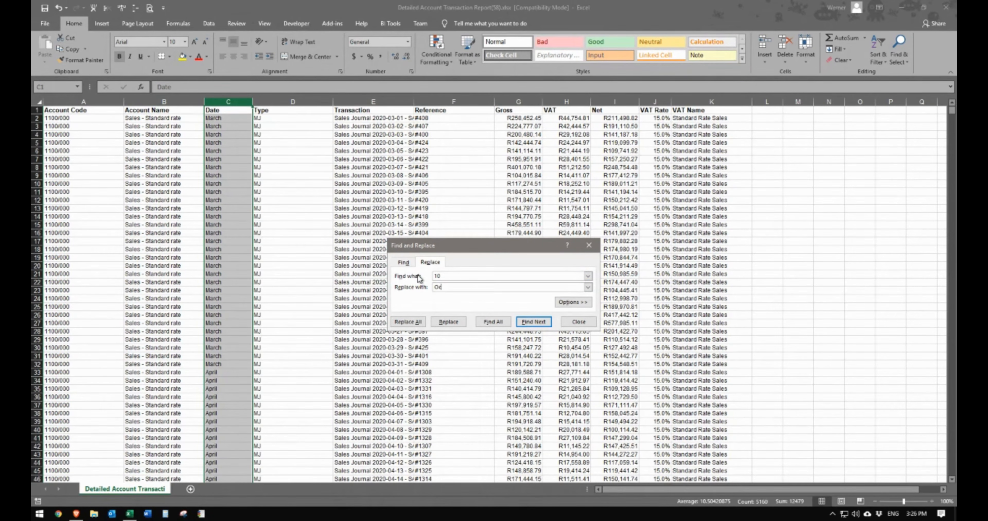
left_click(408, 322)
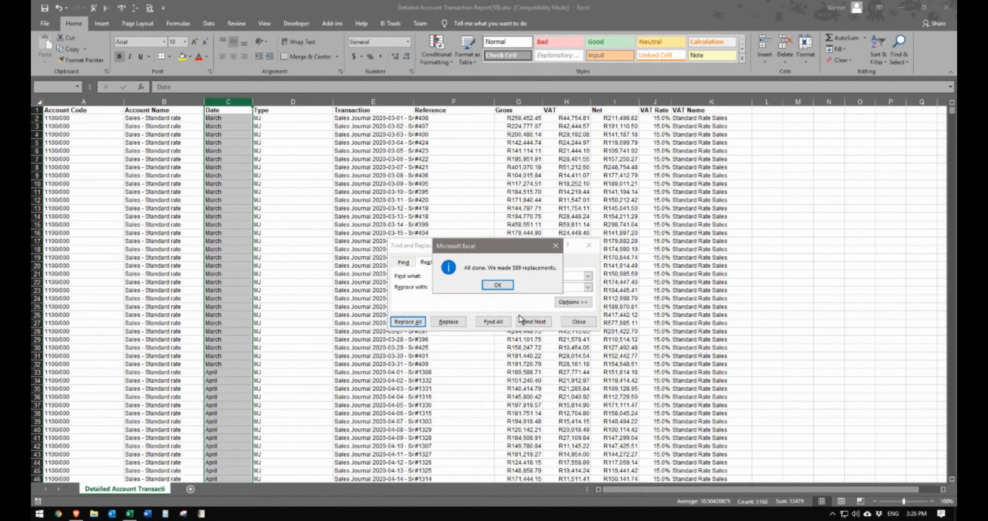
left_click(496, 286)
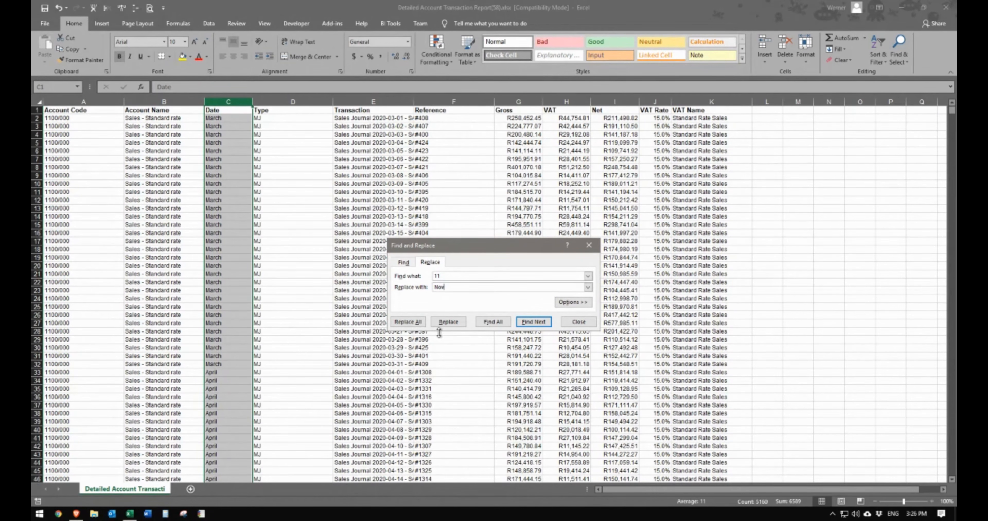
- Replace every 11 with Nov in the Date column and close Find and Replace
left_click(409, 322)
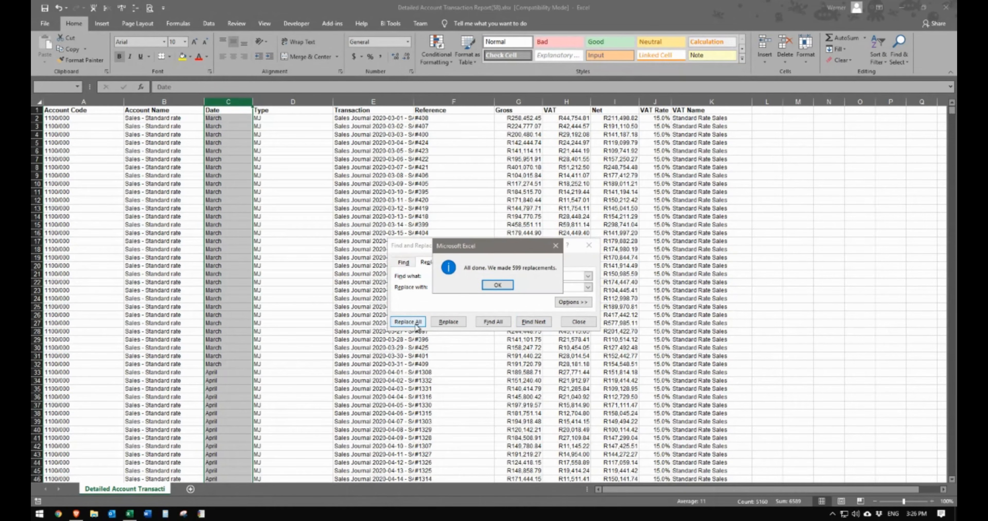
left_click(498, 285)
left_click(578, 322)
left_click(293, 233)
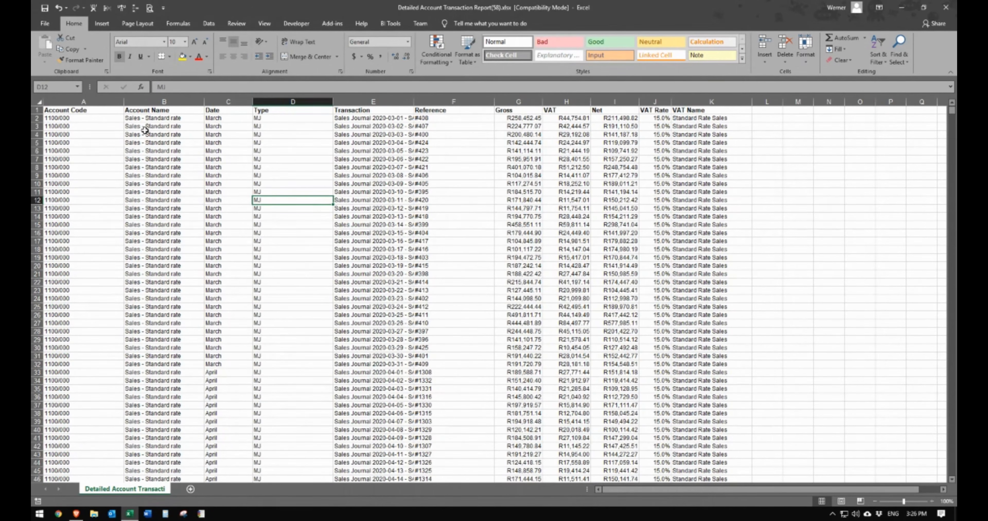
- Select the cleaned data from A1 to K5160 and create a PivotTable from it on a new worksheet
left_click(83, 111)
key("ctrl+shift+Right")
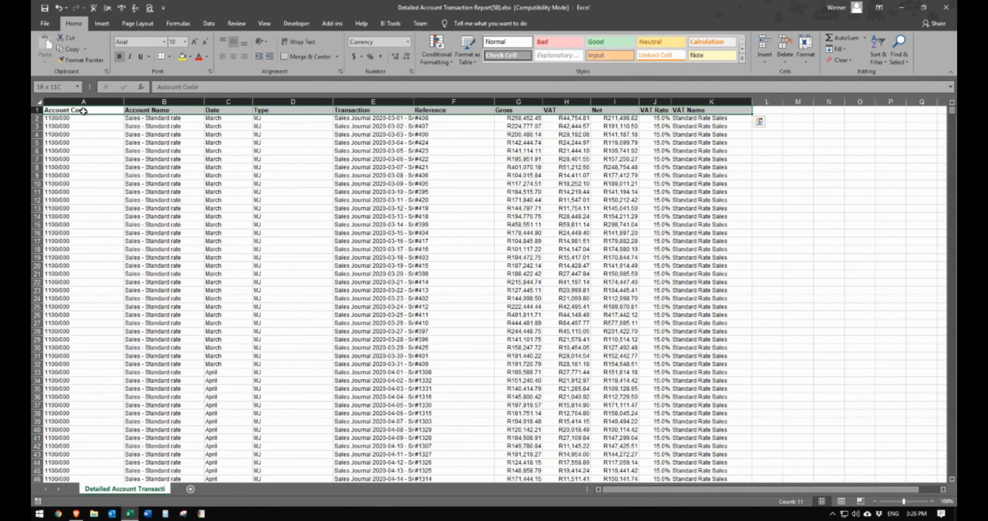
key("ctrl+shift+Down")
scroll(328, 313, "down", 1)
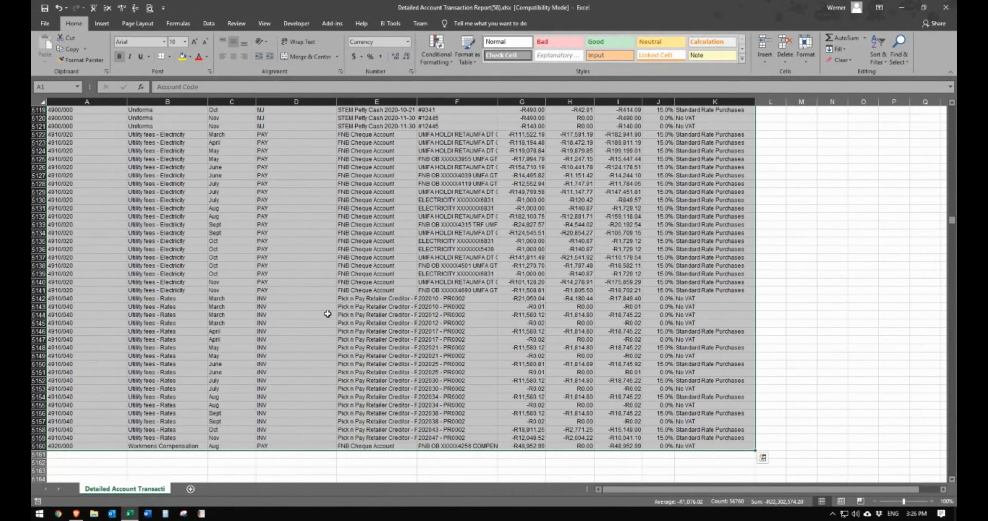
left_click(101, 24)
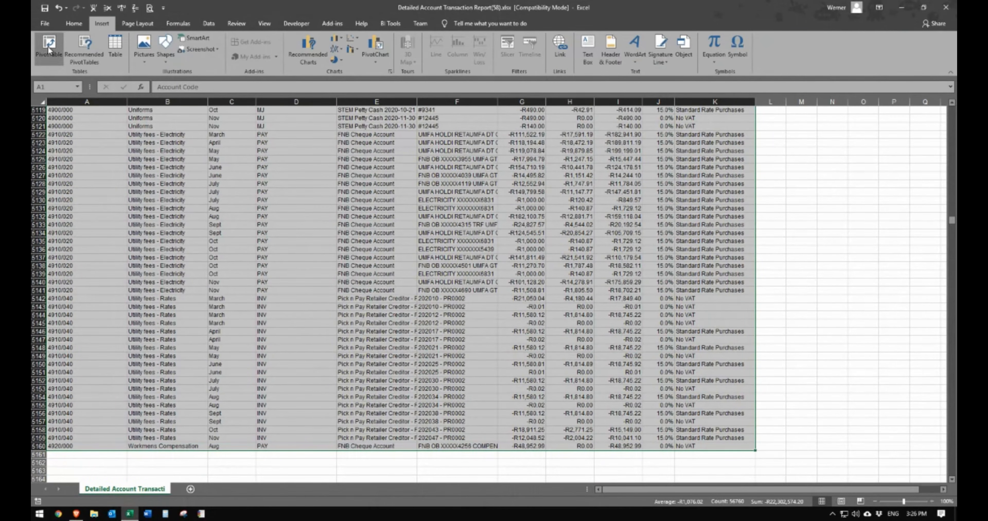
left_click(49, 48)
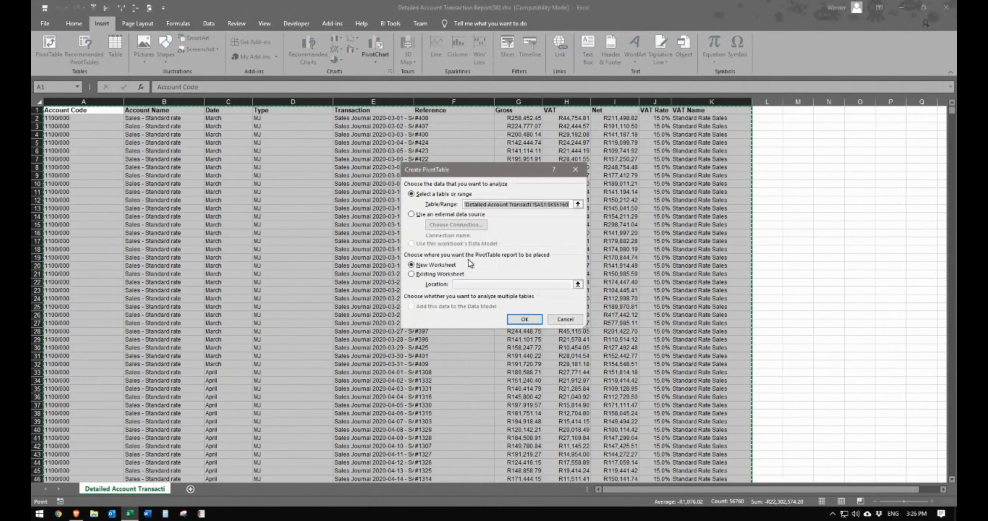
left_click(522, 319)
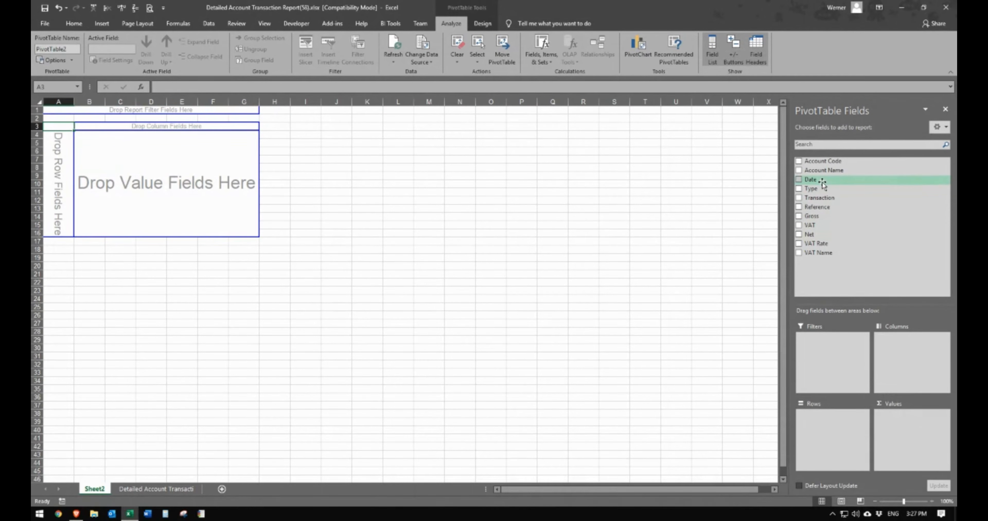
- Lay out the PivotTable with Date as columns, the sum of Net as values and Account Name as rows
left_click_drag(822, 183, 892, 339)
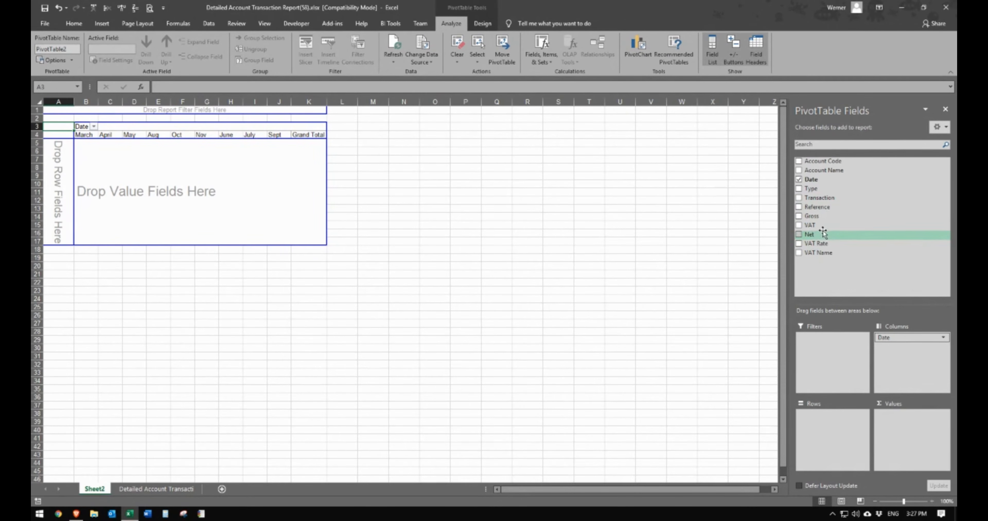
left_click_drag(822, 231, 895, 415)
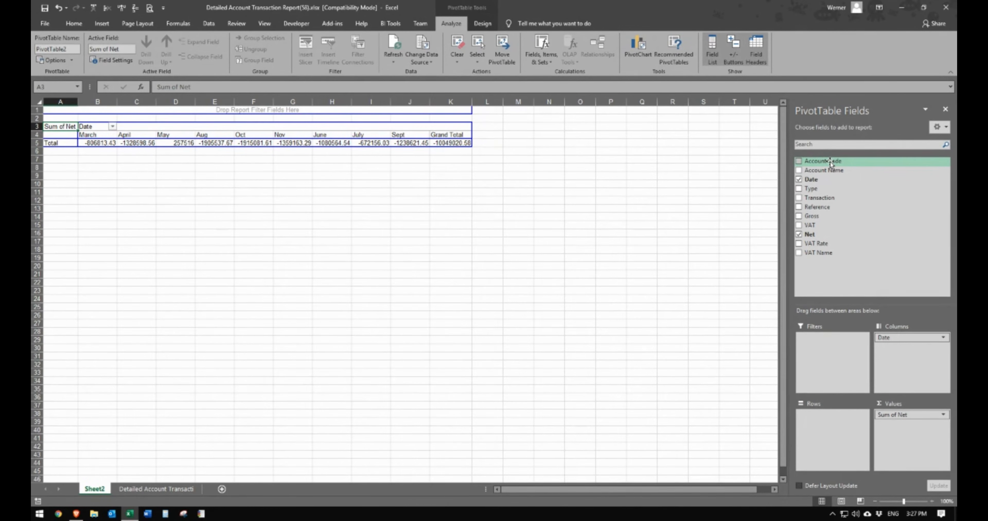
left_click_drag(824, 170, 816, 421)
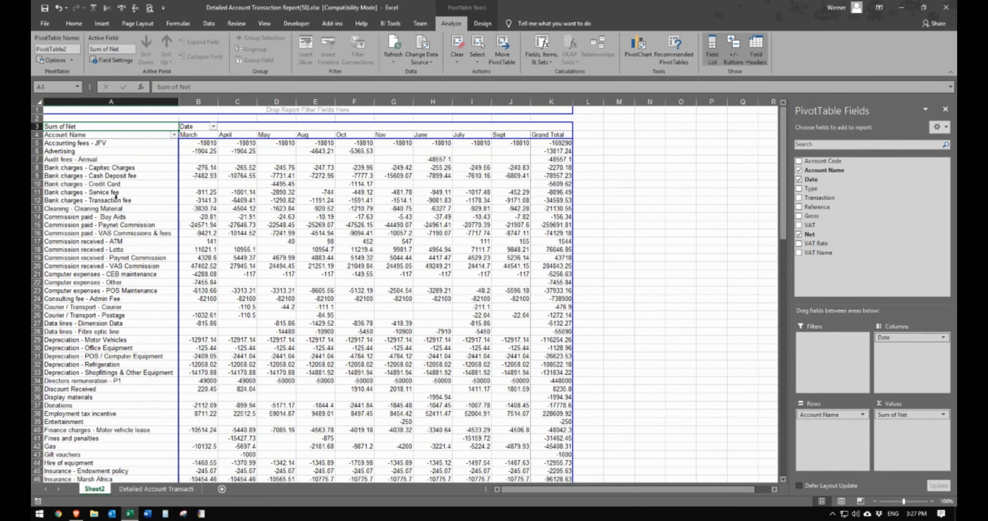
left_click_drag(131, 220, 129, 389)
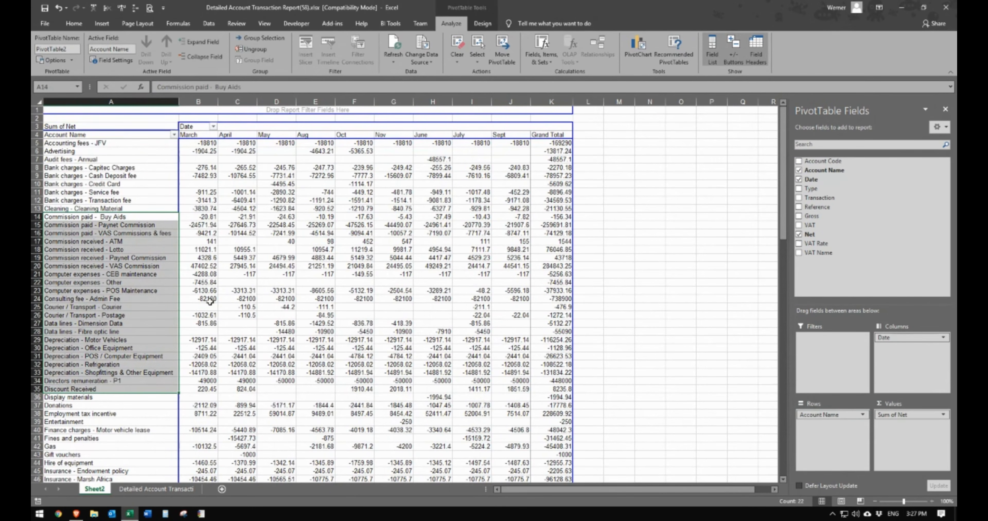
left_click(208, 299)
left_click_drag(138, 145, 235, 174)
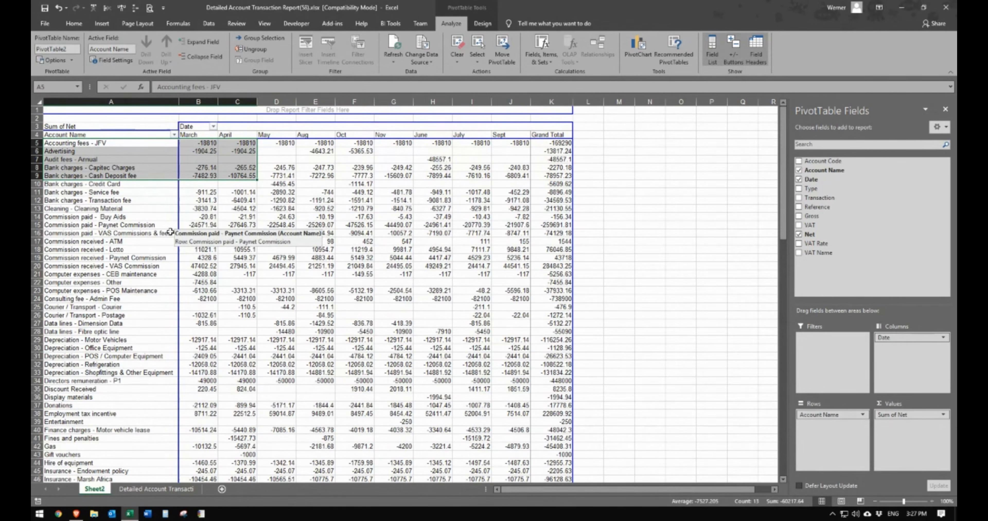
left_click_drag(132, 250, 136, 323)
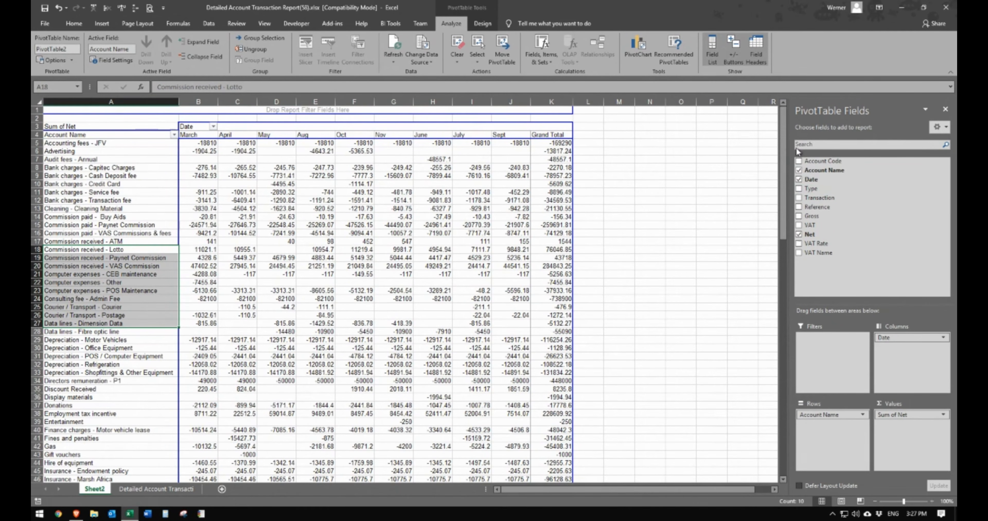
- Replace Account Name with Account Code as the PivotTable's row field
left_click(799, 170)
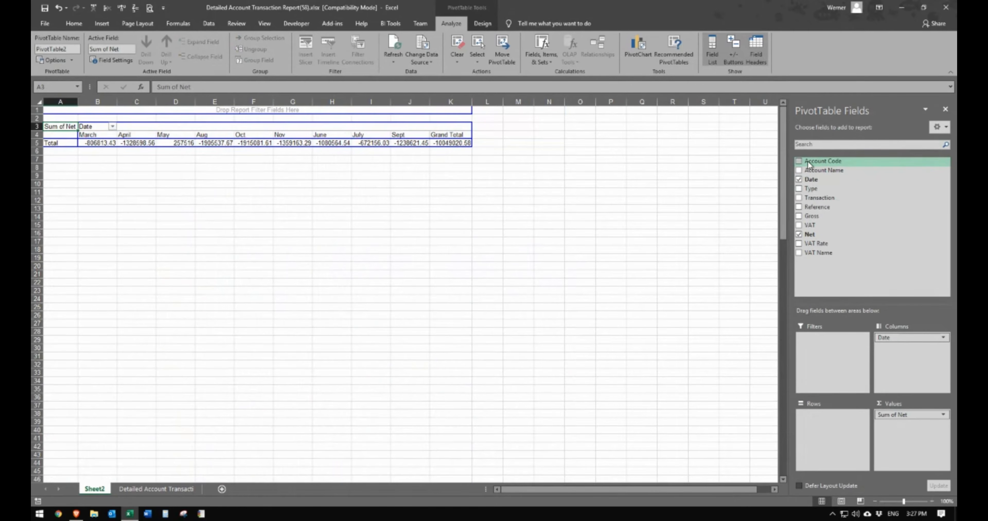
left_click_drag(808, 165, 817, 425)
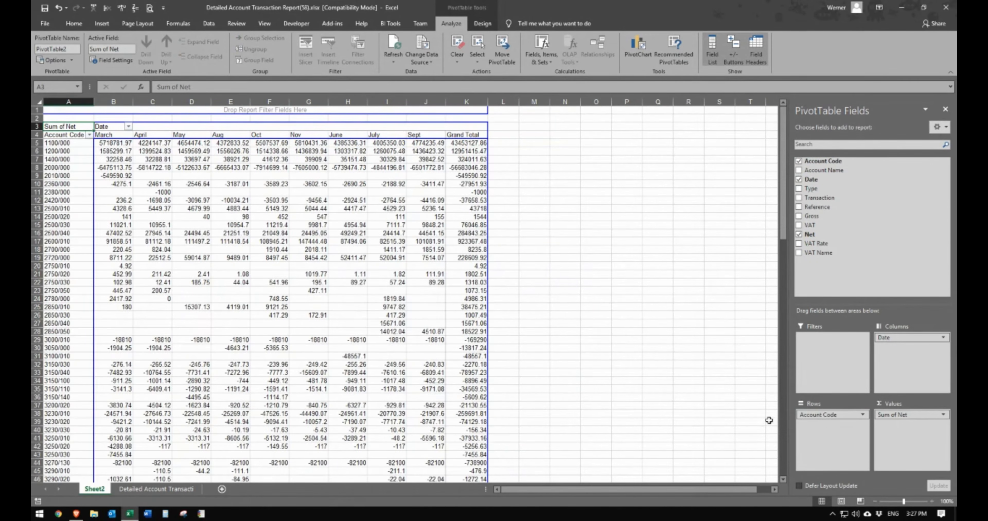
left_click(611, 201)
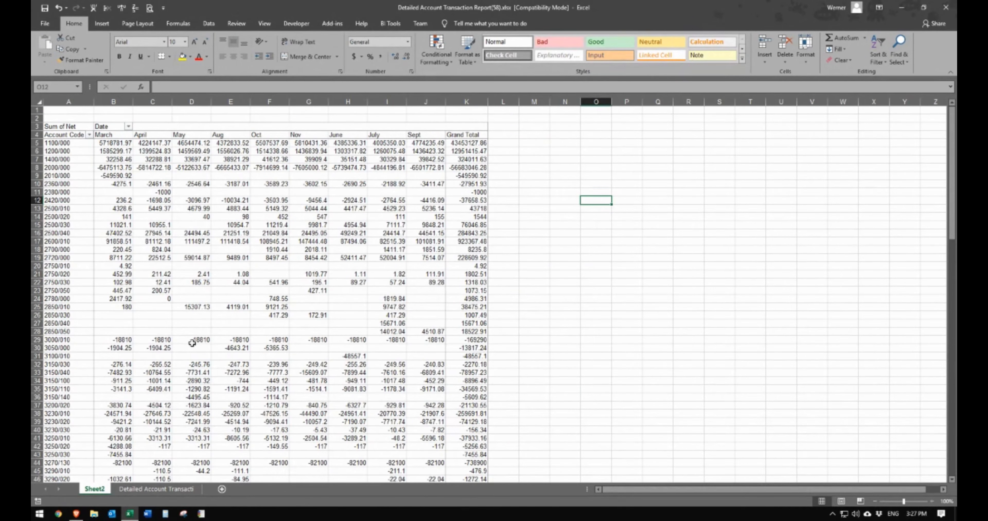
- Drill down into the November amount of account 2500/010 to view its transactions, and return to the PivotTable on Sheet2
left_click(194, 217)
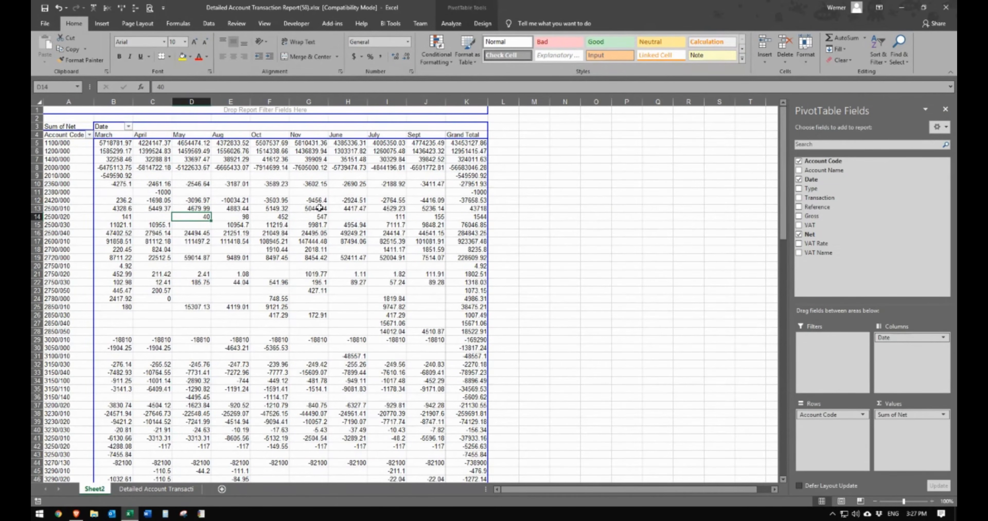
double_click(319, 208)
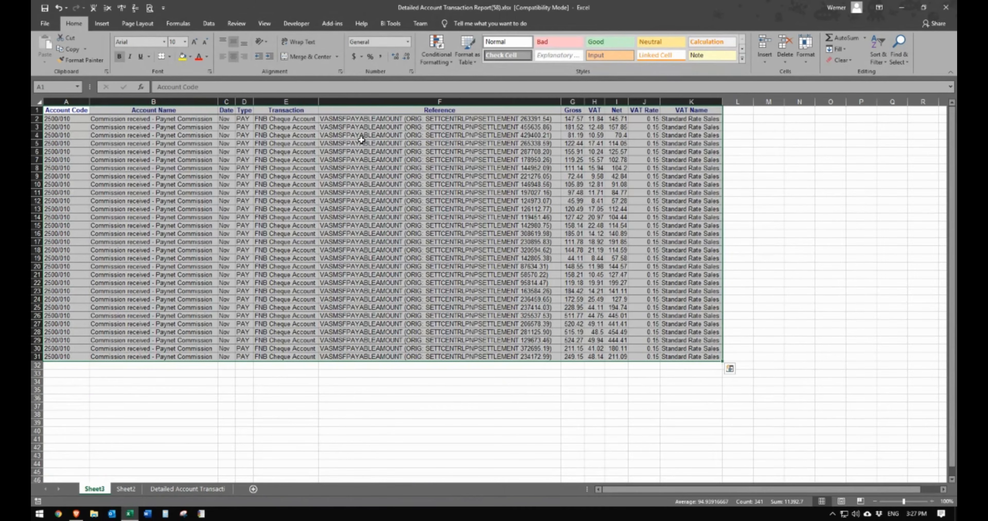
left_click(361, 141)
left_click(126, 489)
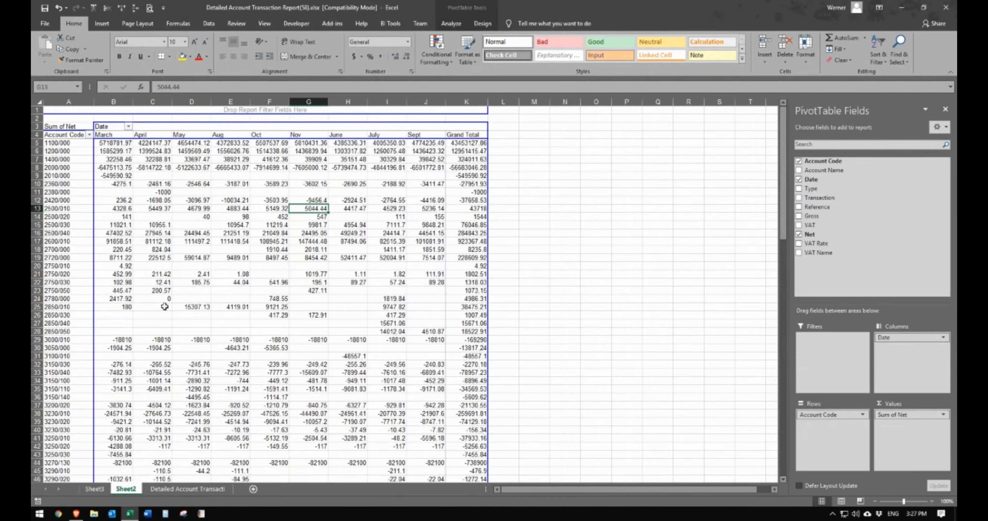
- Add a new blank worksheet and copy all cells of the PivotTable sheet, Sheet2
left_click(548, 237)
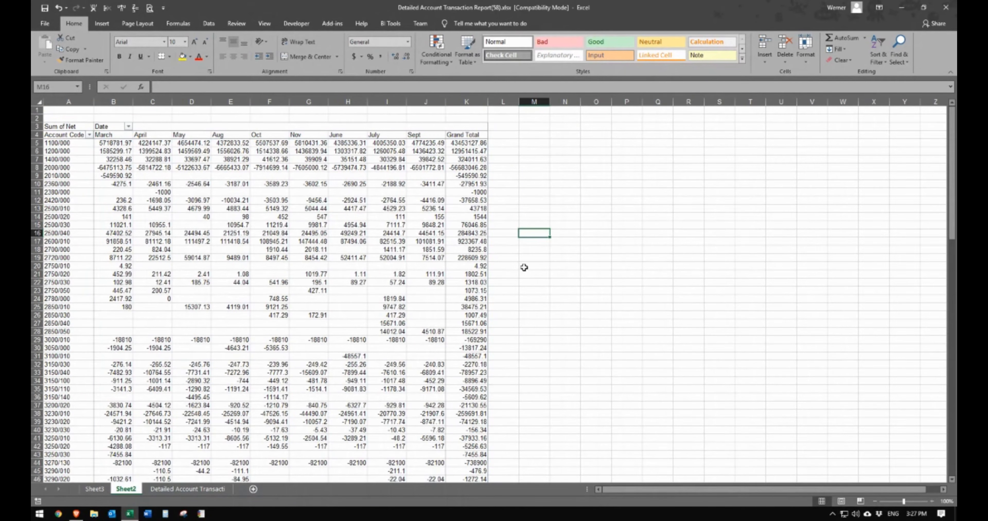
left_click(254, 488)
left_click(130, 487)
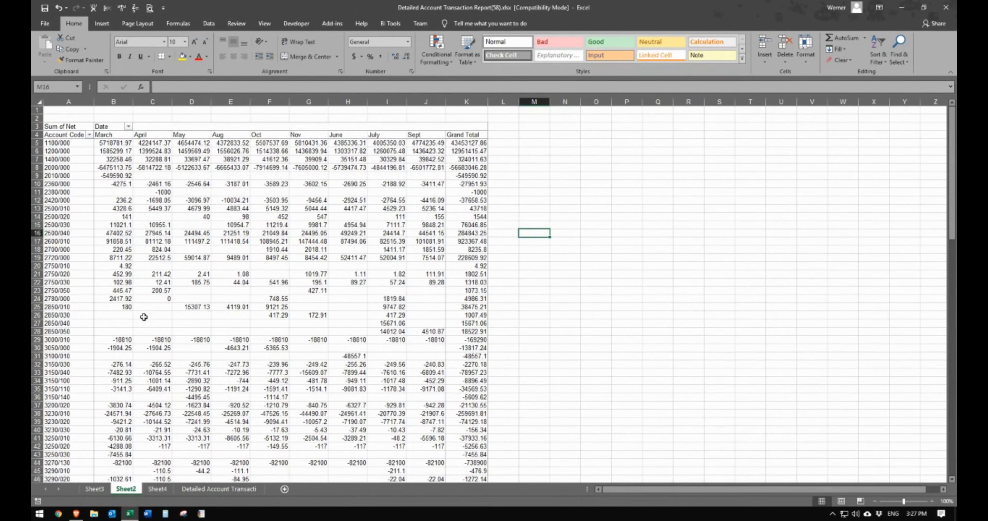
left_click(41, 102)
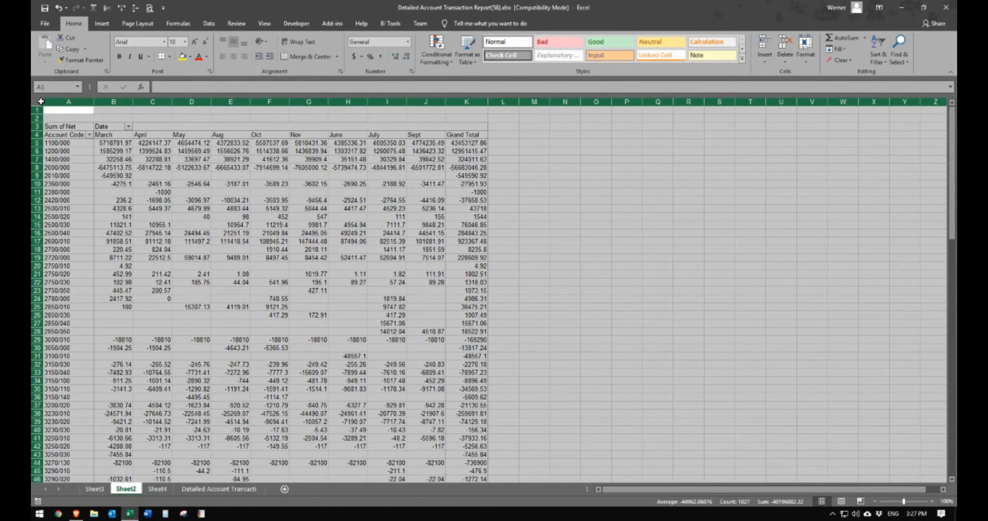
key("ctrl+c")
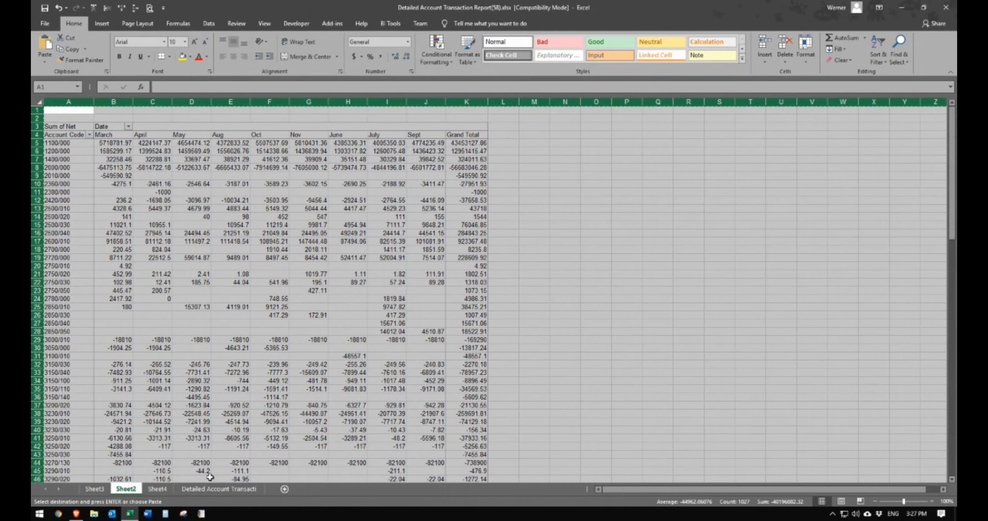
- Paste the copied PivotTable contents as plain values over the whole of Sheet4
left_click(217, 487)
left_click(157, 488)
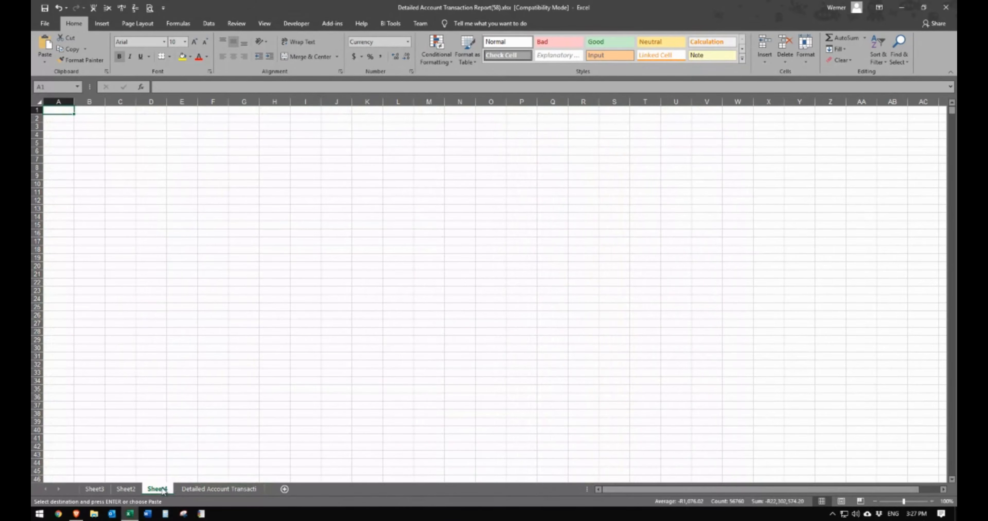
left_click(40, 103)
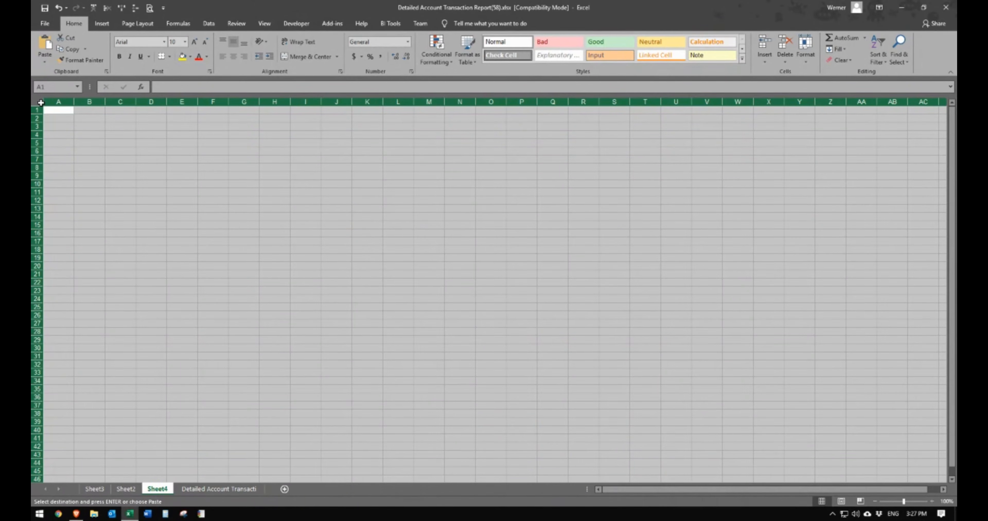
key("ctrl+v")
right_click(40, 102)
left_click(76, 159)
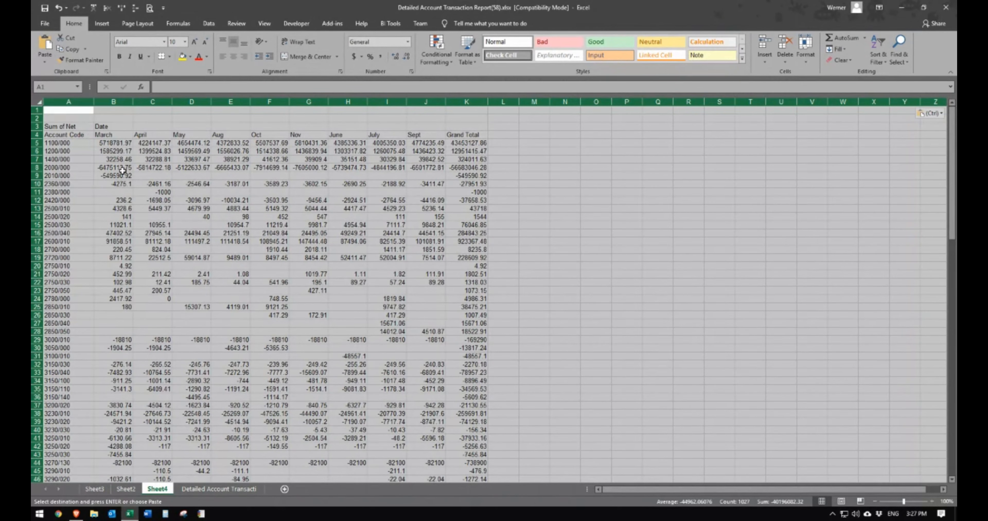
left_click(179, 204)
- Insert an empty column B between the account codes and March, and enter the header Account name in B4
left_click(122, 176)
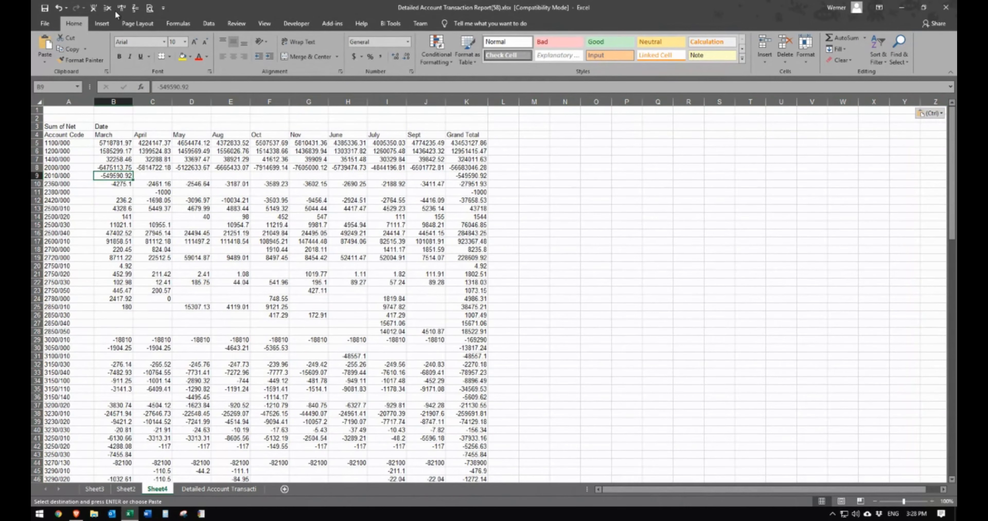
left_click(122, 8)
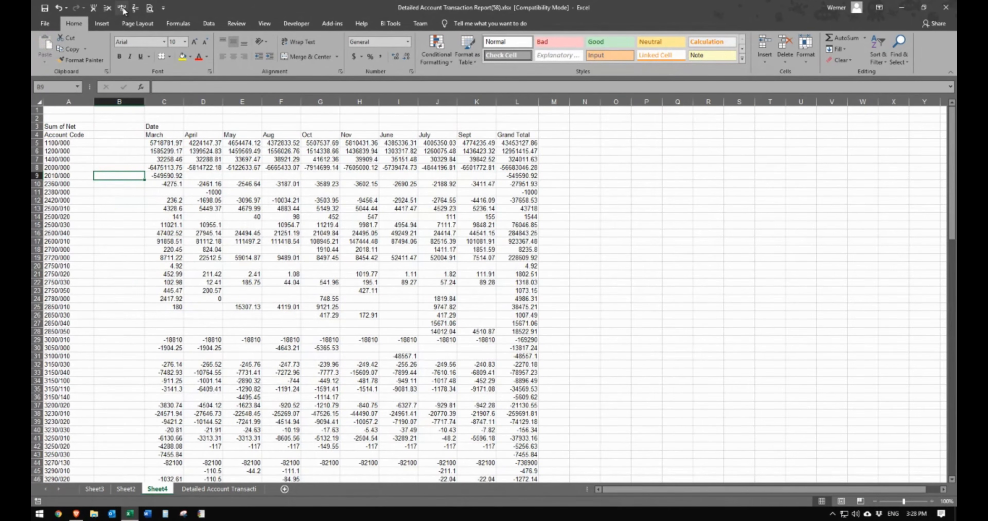
left_click(127, 135)
type("Acc")
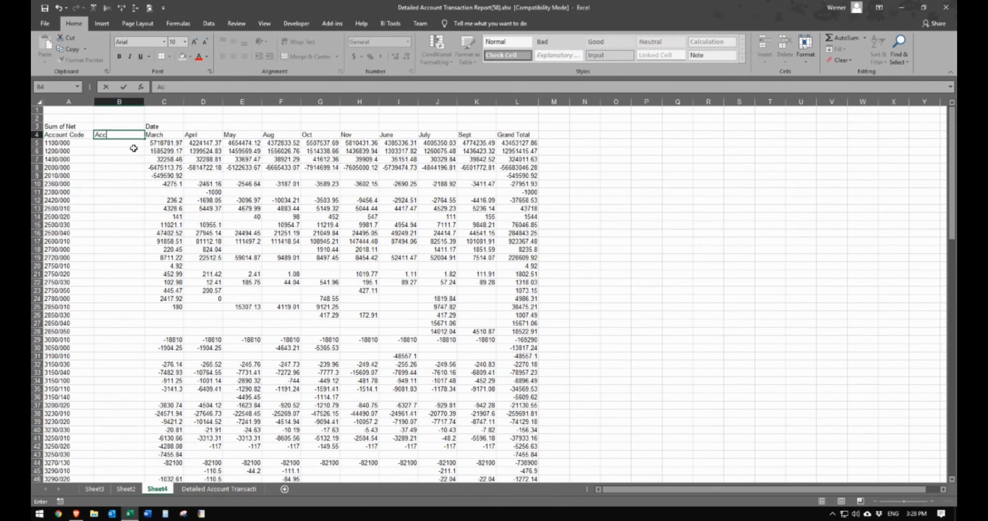
type("ount name")
key("Tab")
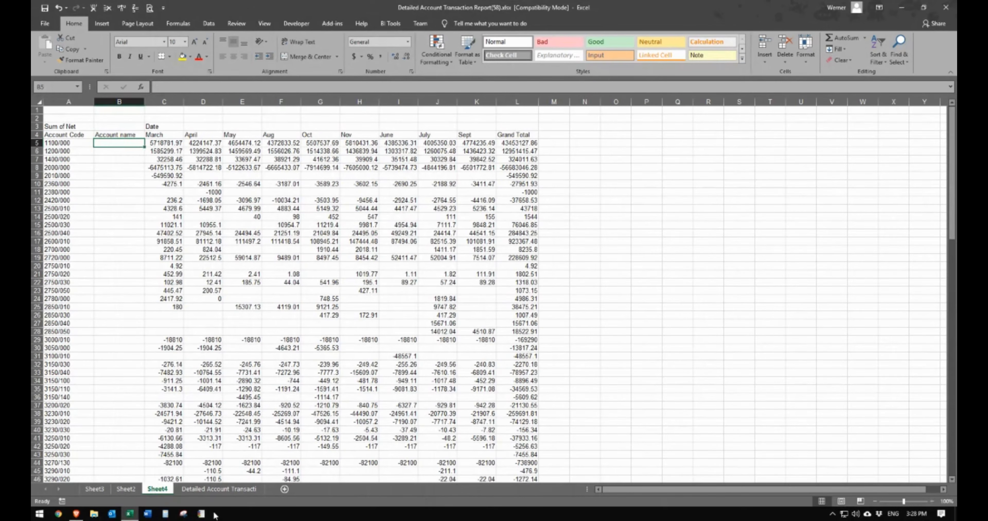
- Select all cells of the Detailed Account Transaction sheet and name the range data
left_click(222, 491)
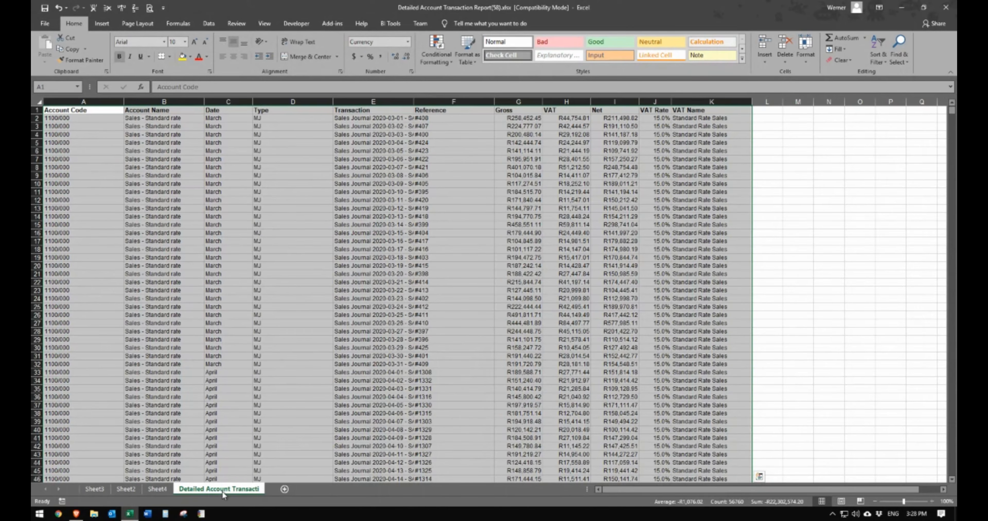
left_click(39, 102)
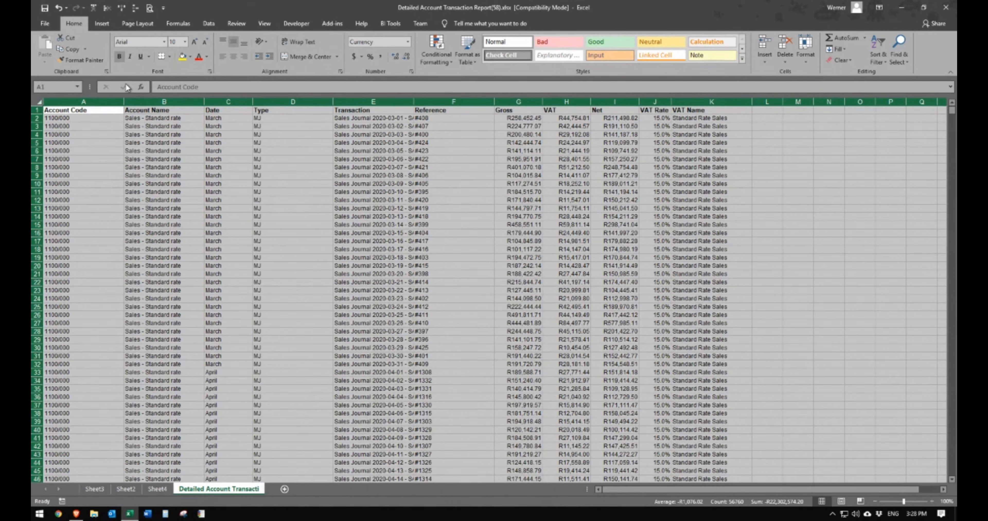
left_click(174, 149)
left_click(39, 102)
left_click(70, 127)
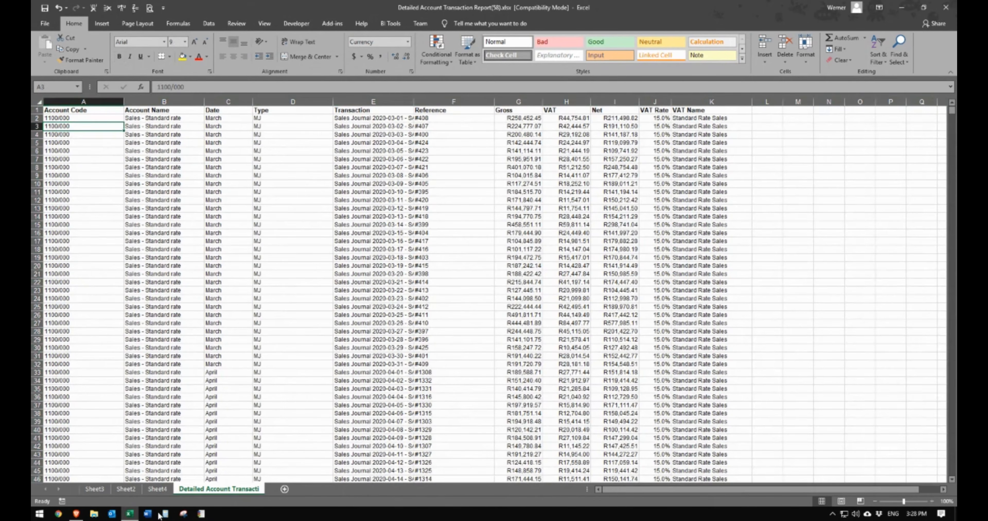
- Enter =VLOOKUP(A5,data,2,FALSE) in B5 of Sheet4 to look up the account name for the first account code
left_click(158, 489)
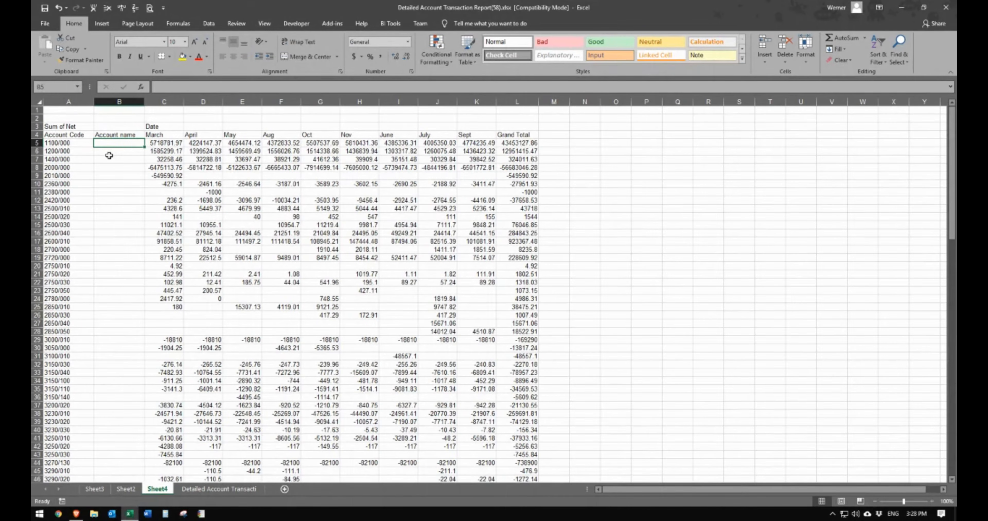
type("=vlookup")
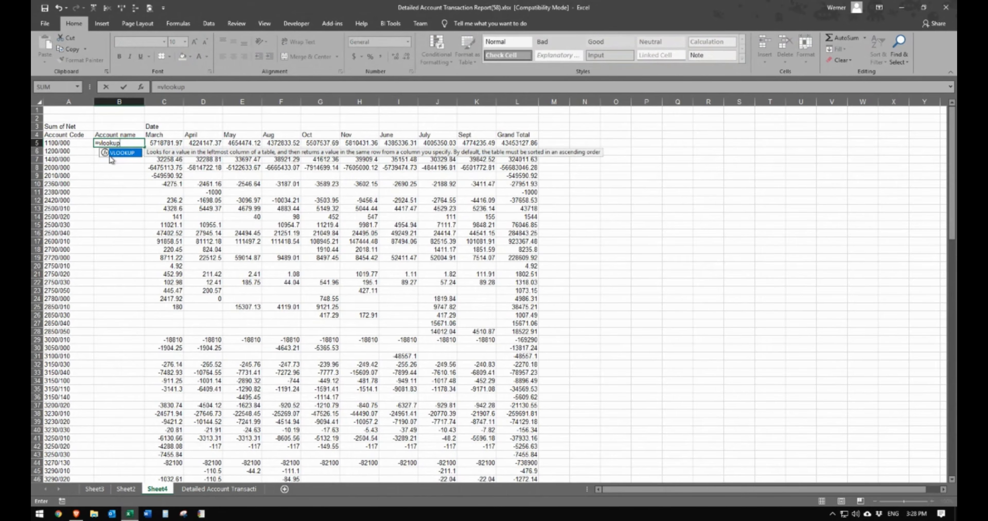
type("(")
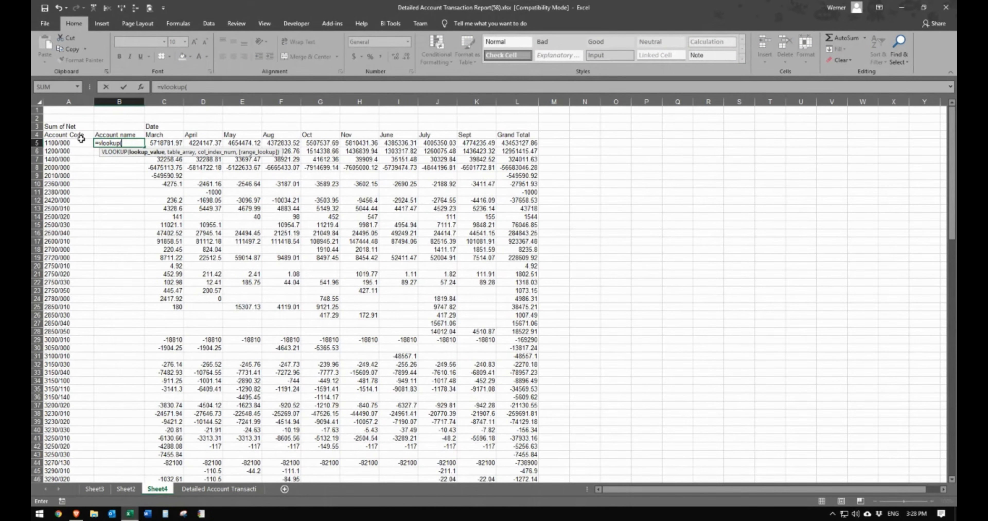
left_click(78, 143)
type(",")
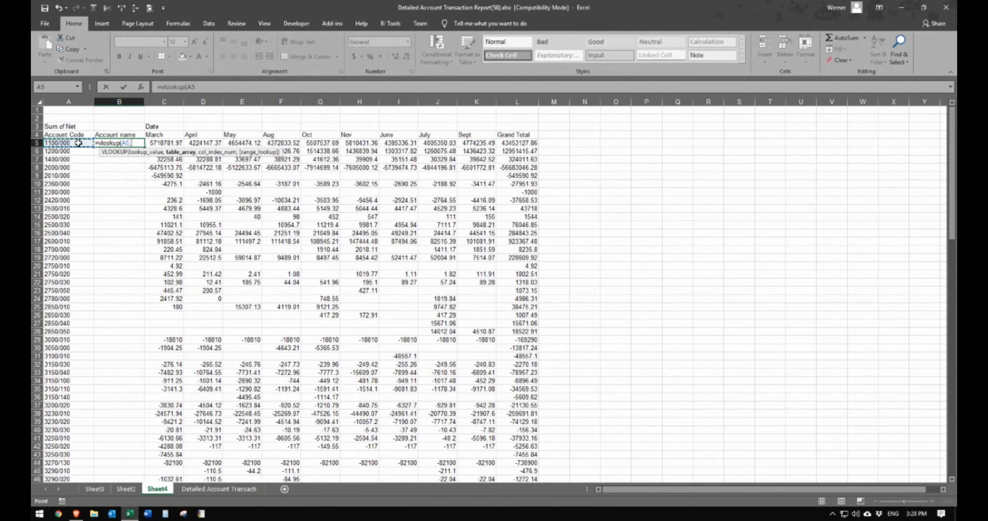
type("data")
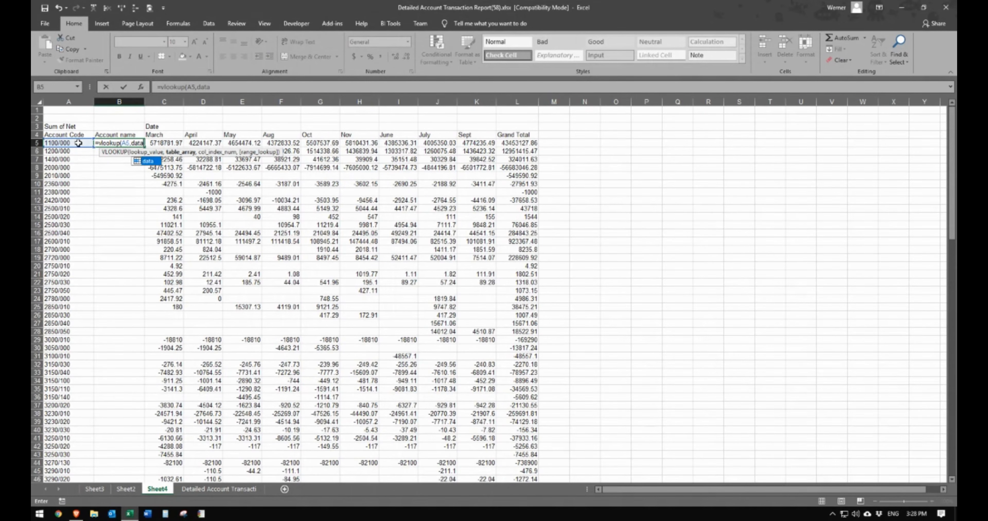
type(",")
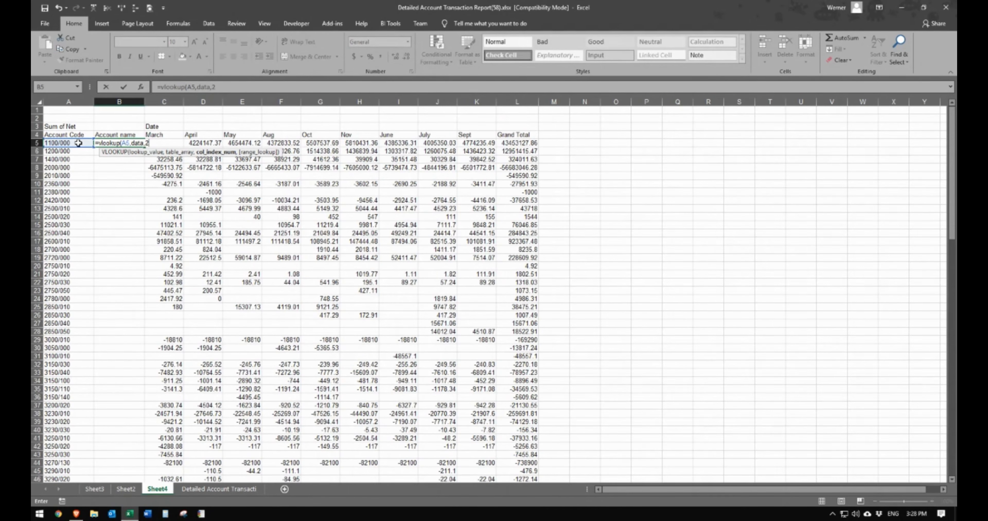
type("2,fa")
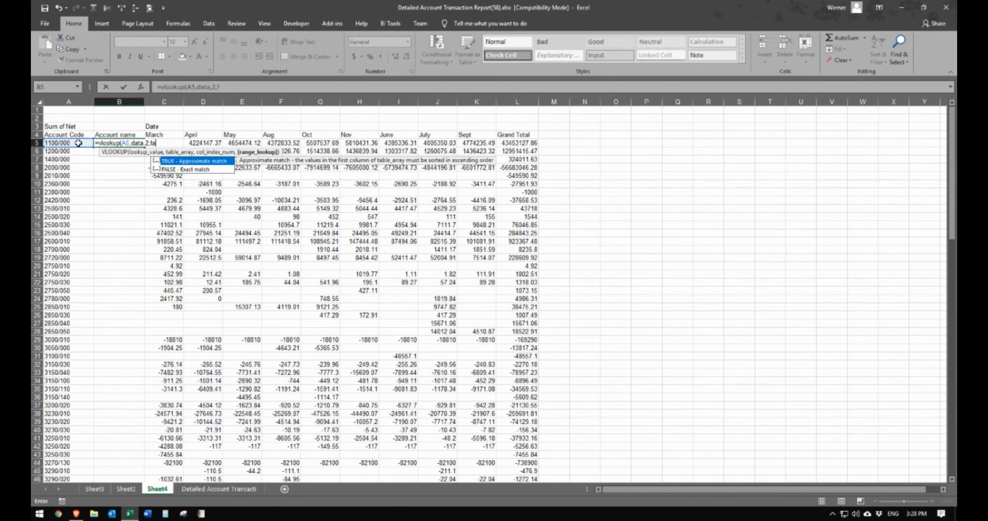
type("lse)")
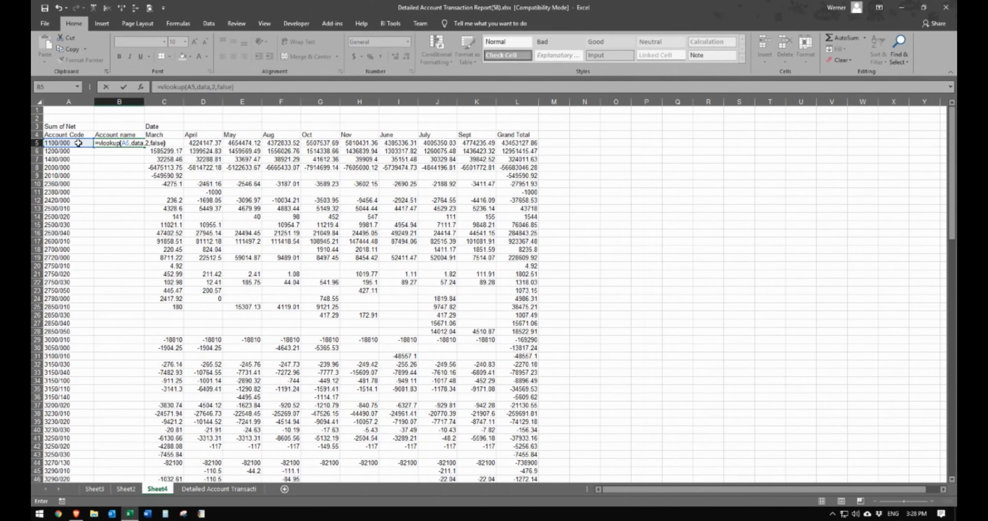
key("Return")
left_click(119, 141)
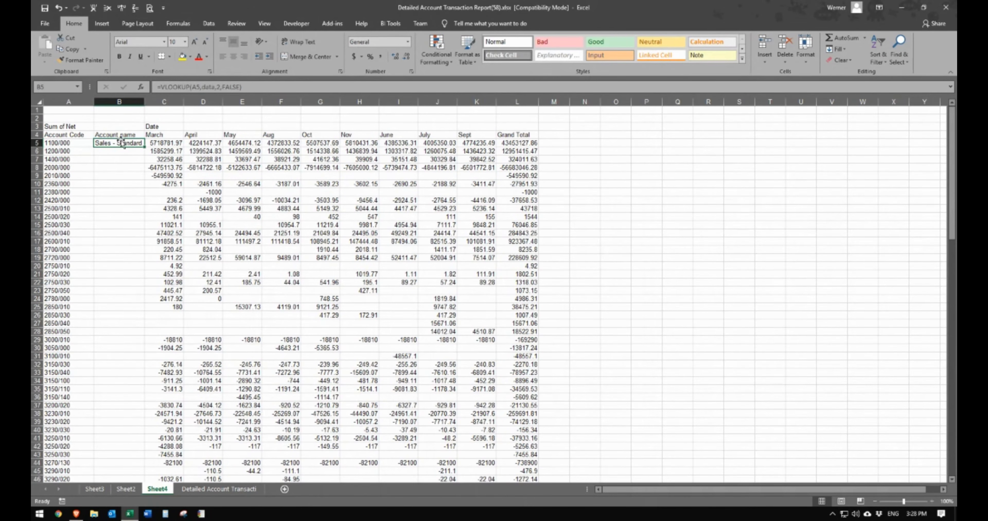
- Fill the VLOOKUP formula from B5 down the Account name column and autofit column B to its contents
double_click(144, 148)
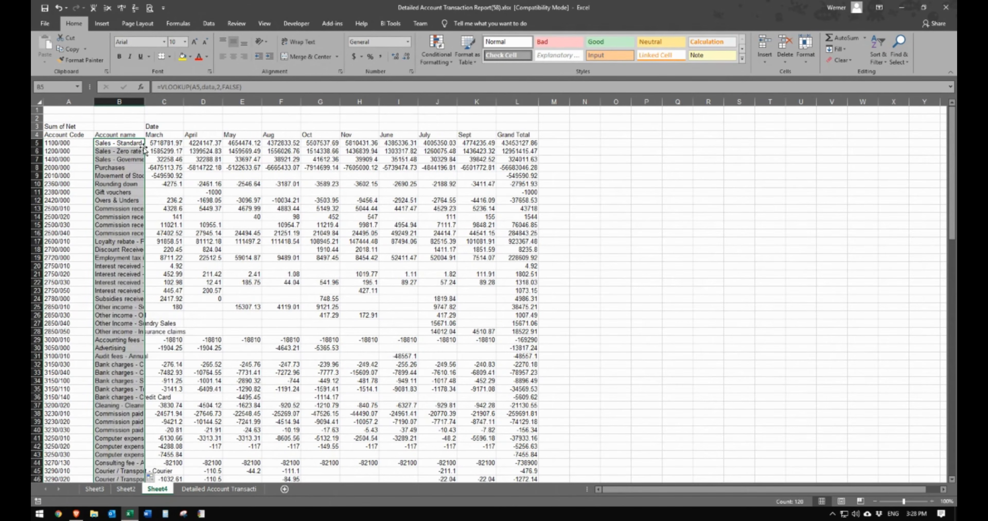
double_click(144, 101)
- Convert the Account name column's formulas to plain values by copying column B and pasting it over itself as values
left_click(131, 101)
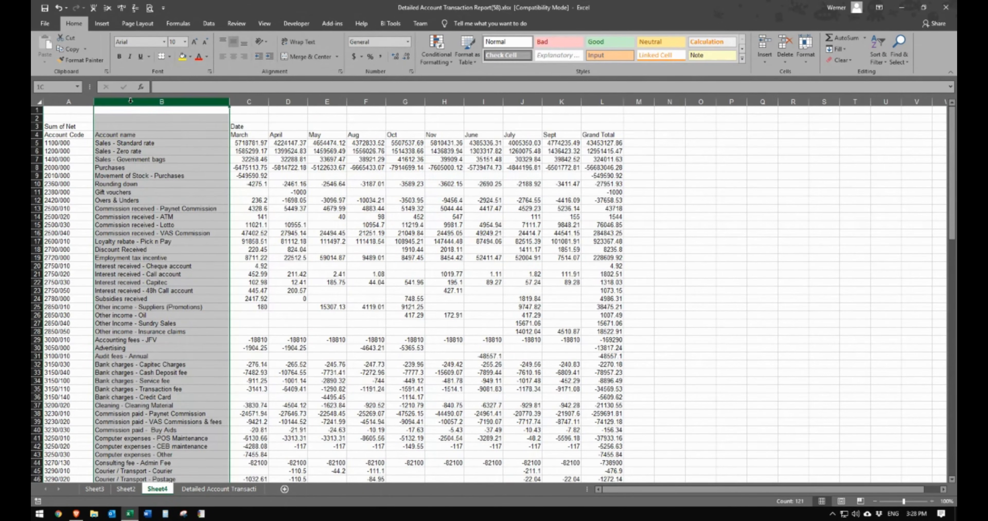
key("ctrl+c")
right_click(131, 100)
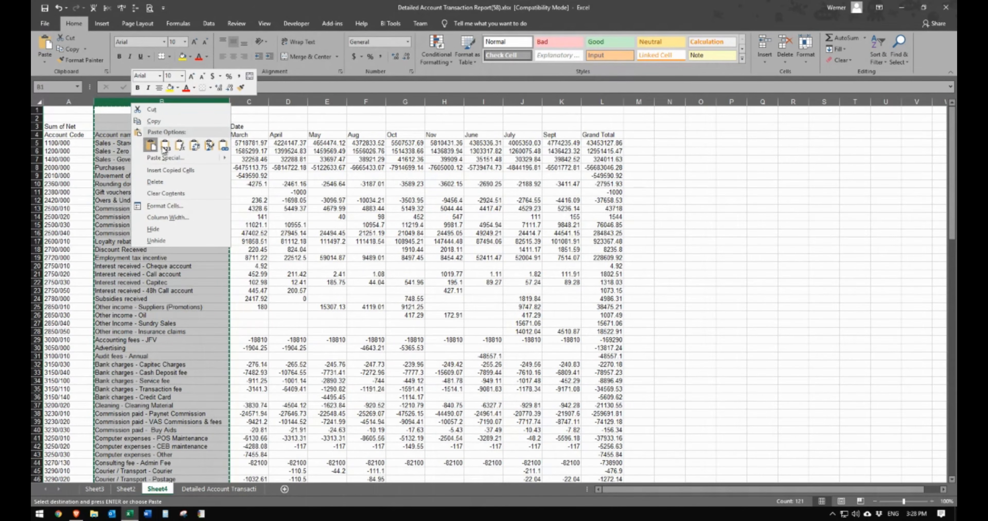
left_click(152, 150)
- Delete the Account Code column and the three rows above the header row of Sheet4
left_click(60, 183)
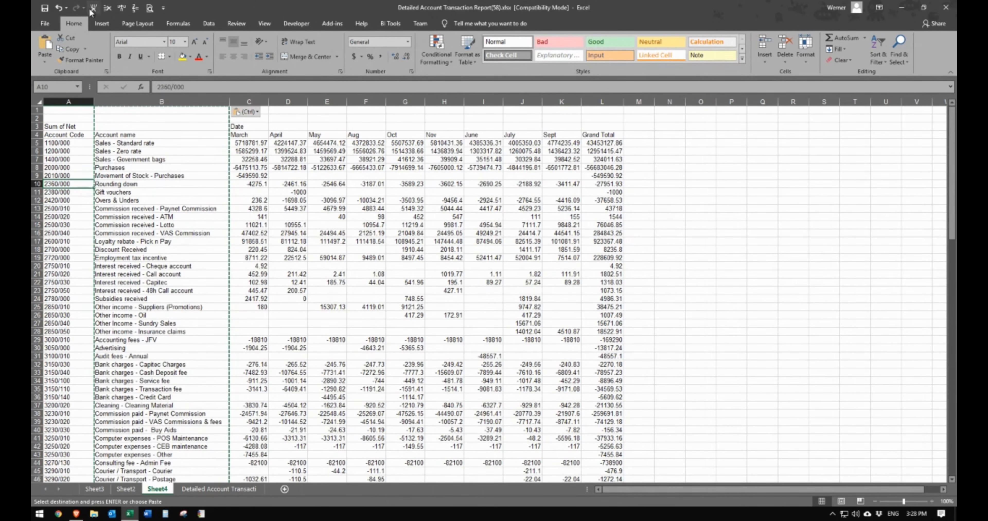
left_click_drag(143, 126, 144, 114)
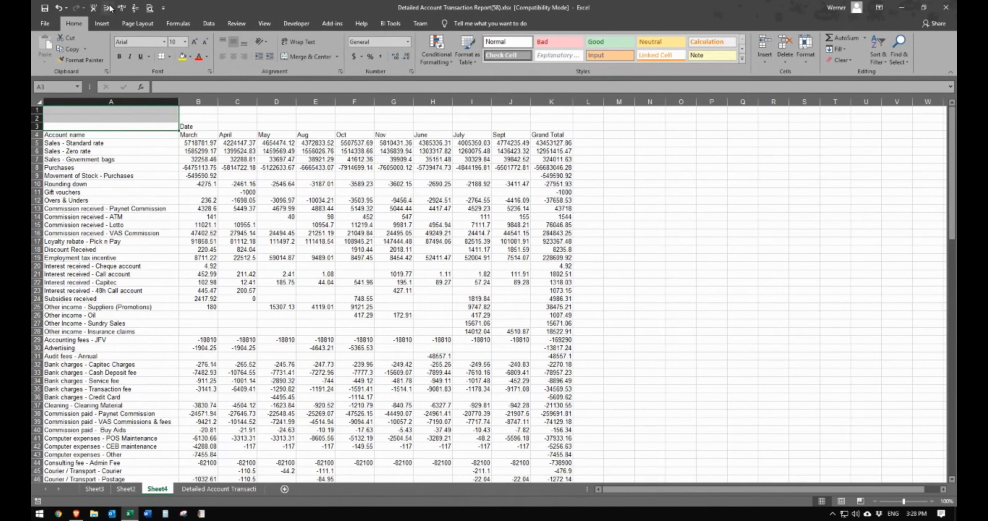
left_click(107, 7)
left_click(37, 110)
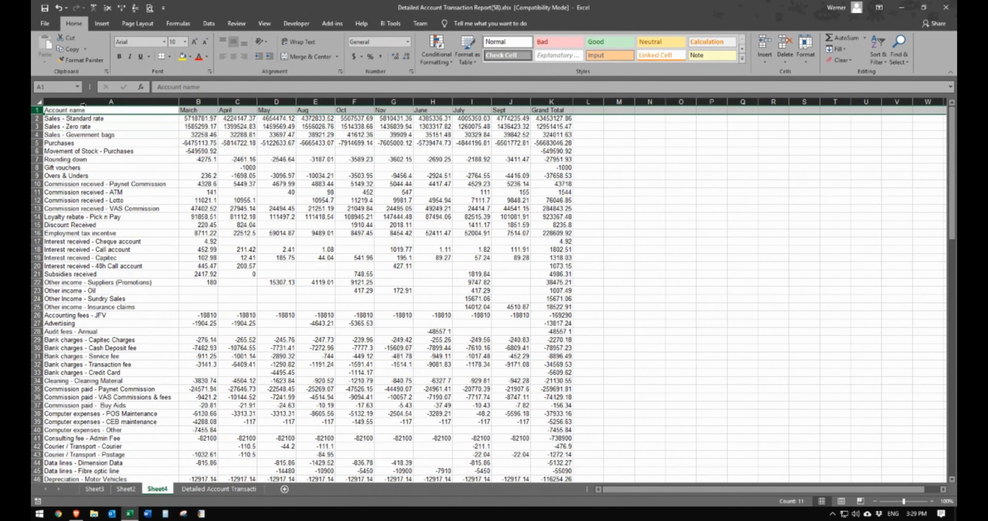
- Make the Account name column and the Grand Total column bold
left_click(90, 100)
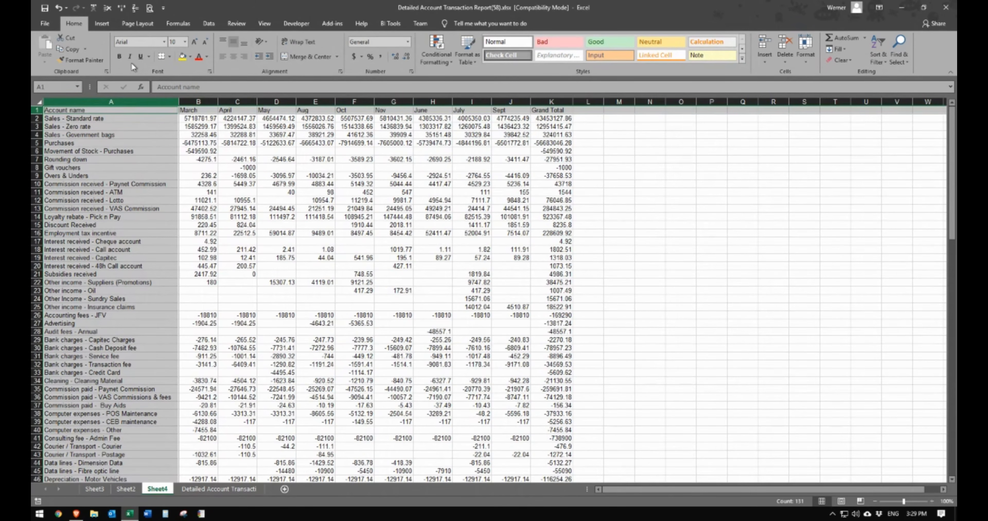
left_click(121, 56)
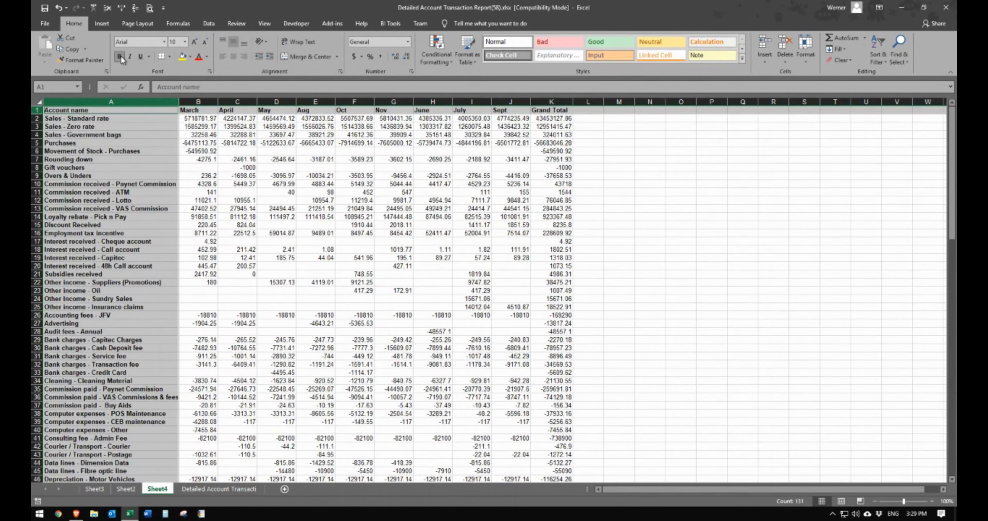
left_click(560, 102)
left_click(202, 101, "ctrl")
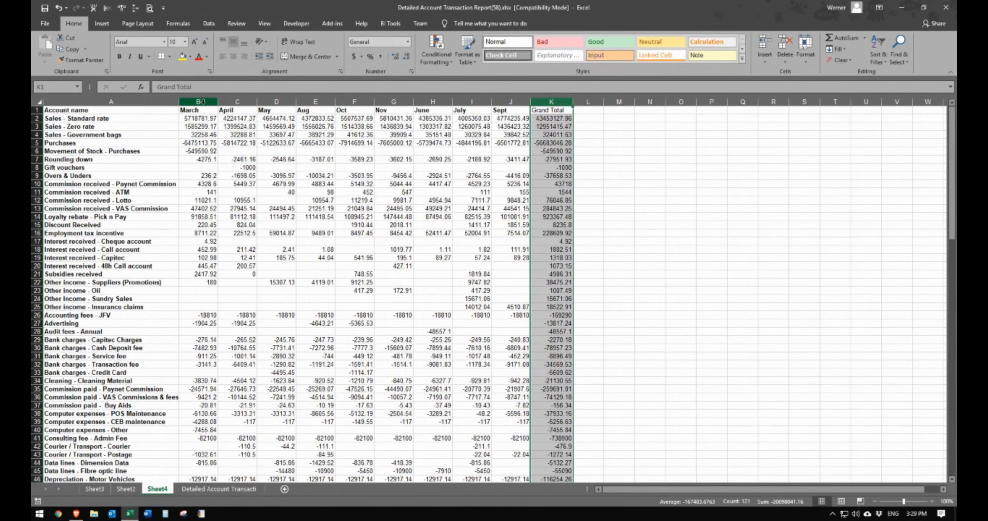
left_click(119, 56)
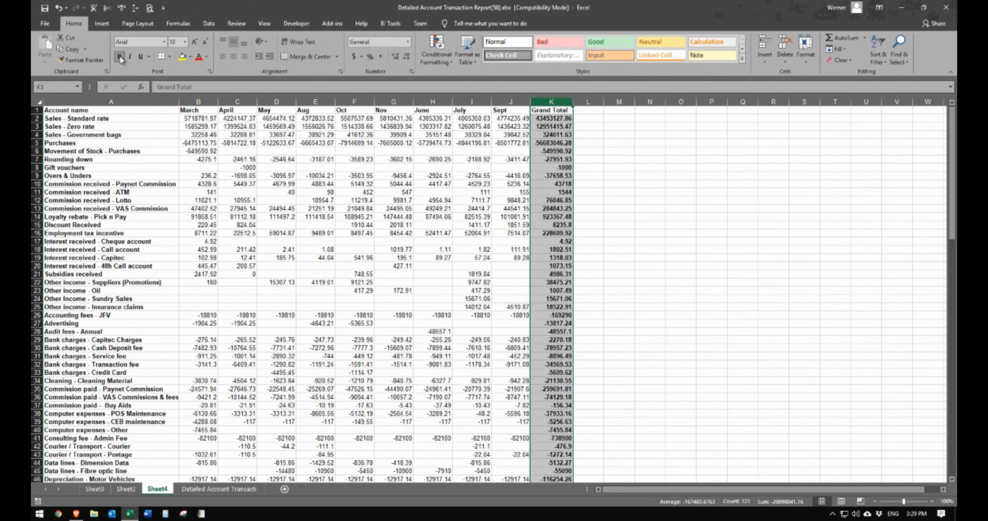
- Apply the comma number style to all amount columns from March through Grand Total
left_click_drag(205, 100, 551, 101)
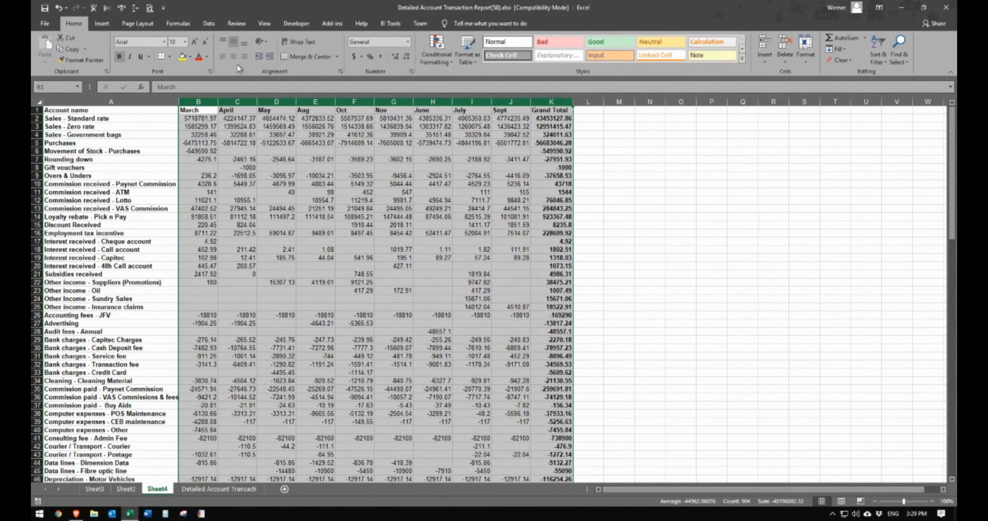
left_click(381, 57)
left_click(261, 226)
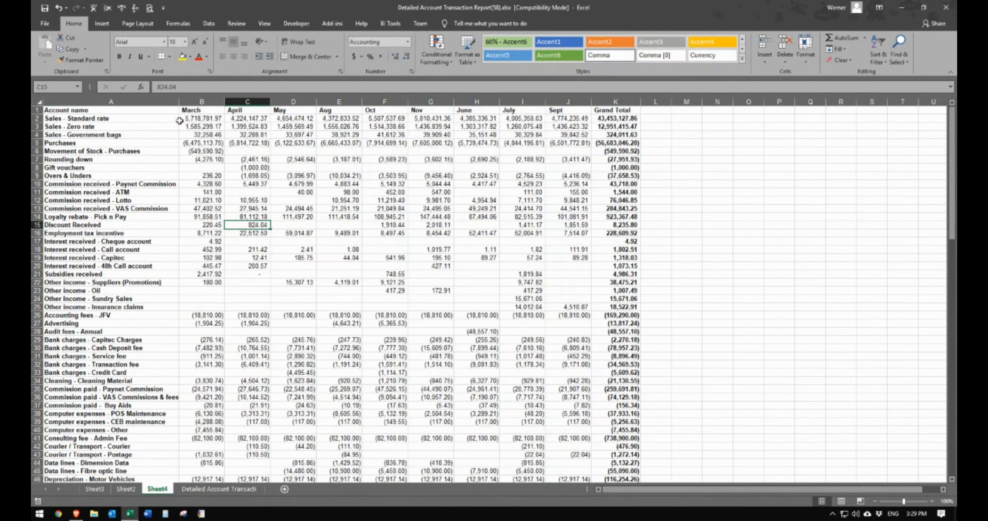
- Add all borders to the whole table, from the Account name header in A1 to K121
left_click_drag(77, 110, 607, 456)
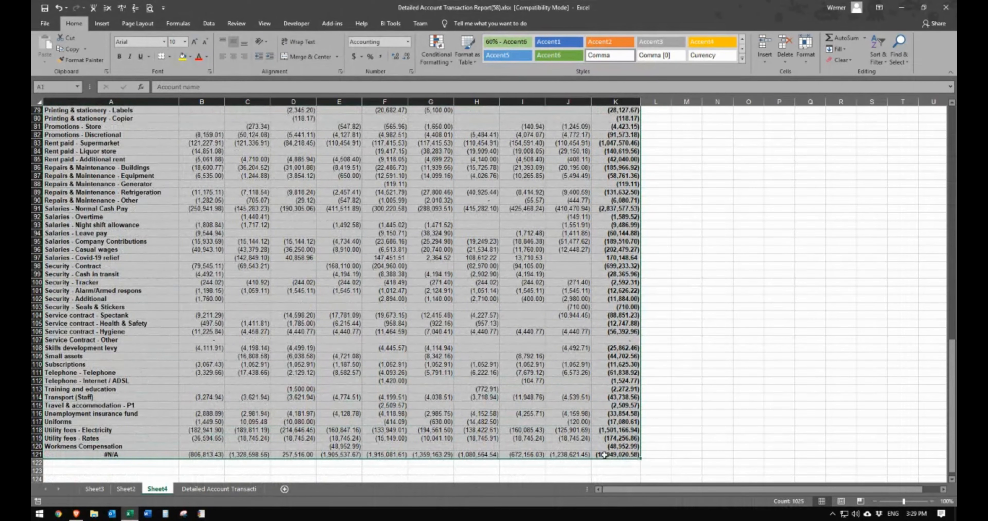
left_click(170, 57)
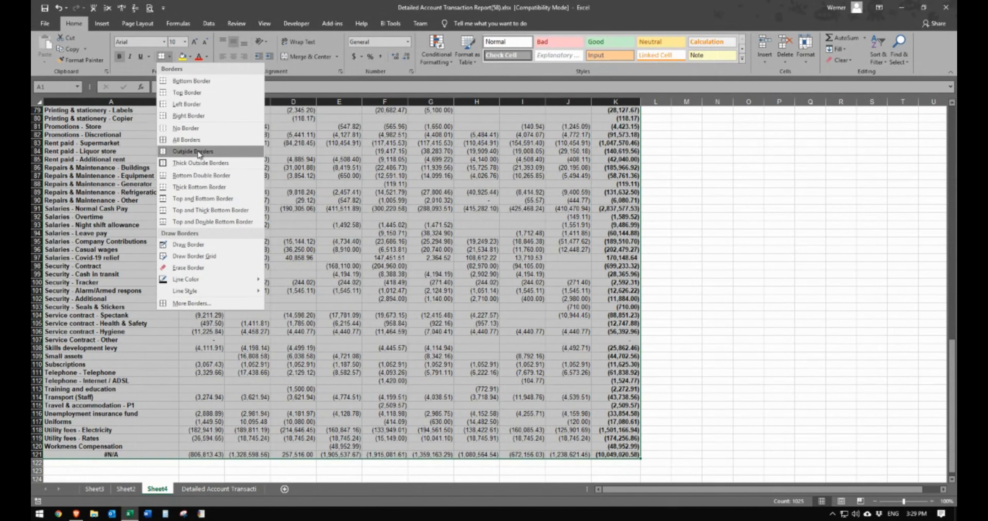
left_click(204, 145)
scroll(326, 399, "down", 20)
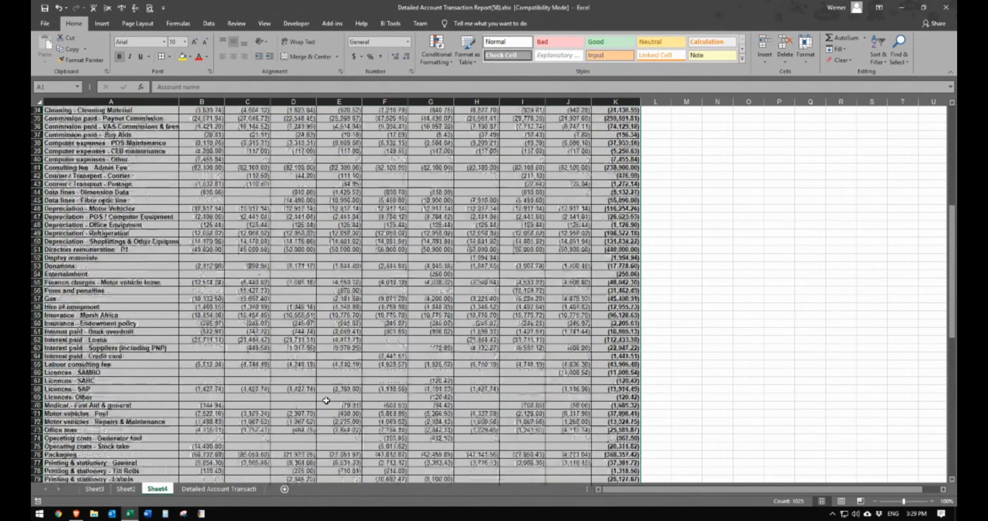
scroll(326, 401, "down", 7)
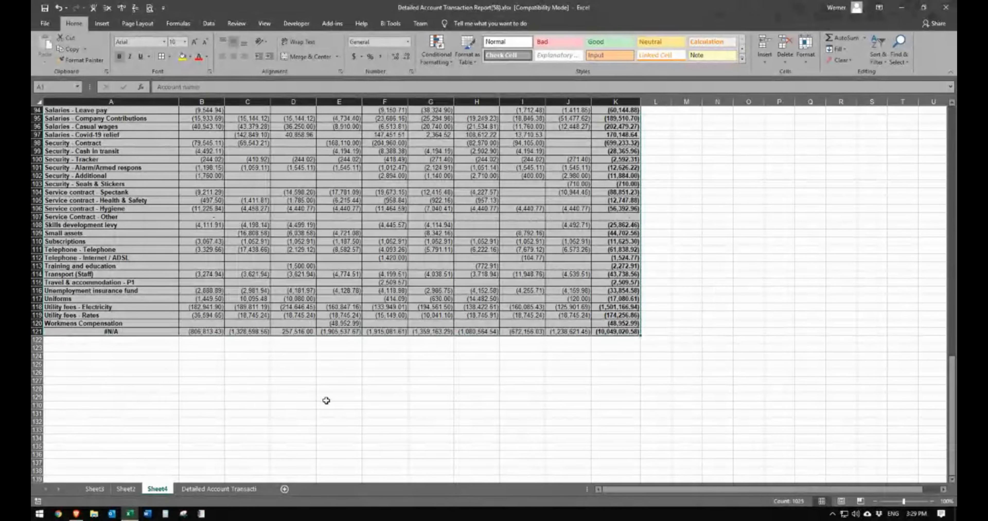
key("ctrl+q")
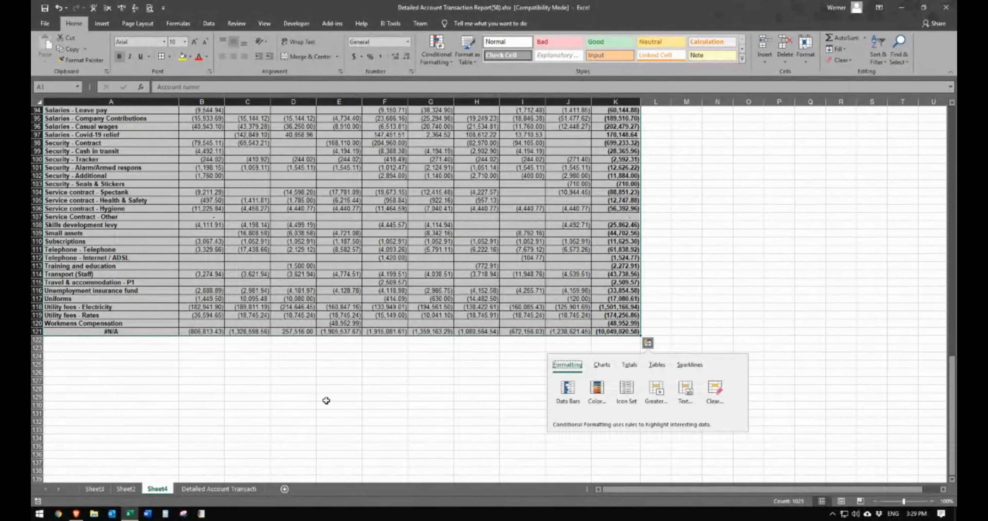
left_click(494, 316)
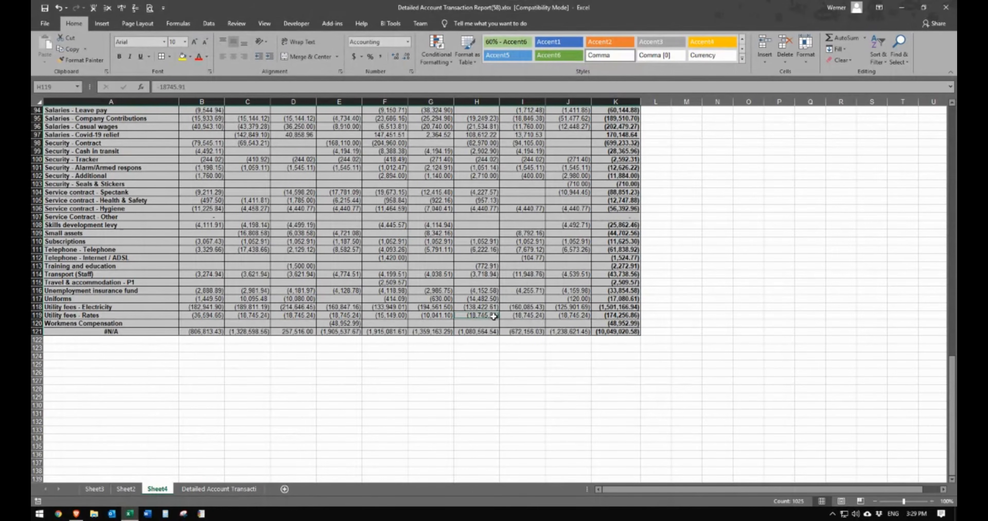
- Replace all blank cells in the selected table with 0
key("ctrl+h")
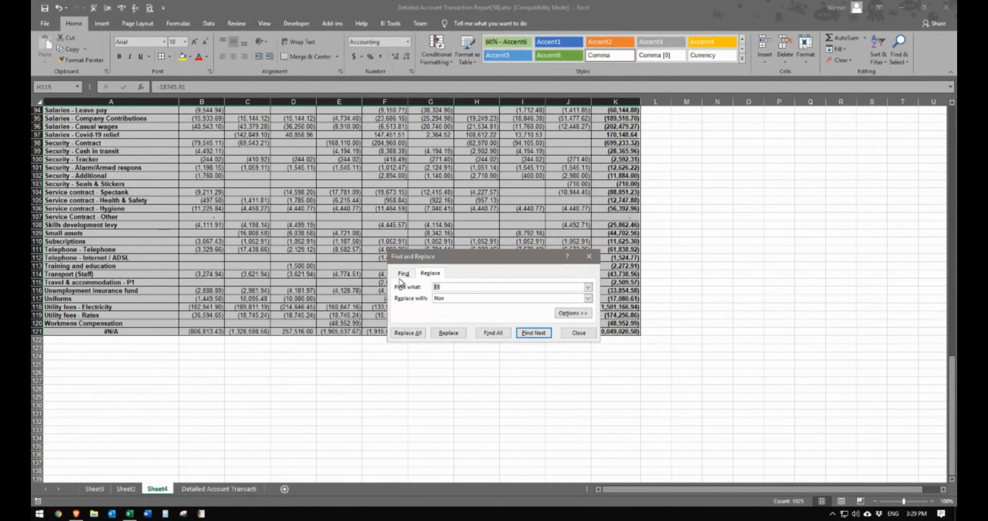
key("Tab")
type("0")
left_click(408, 333)
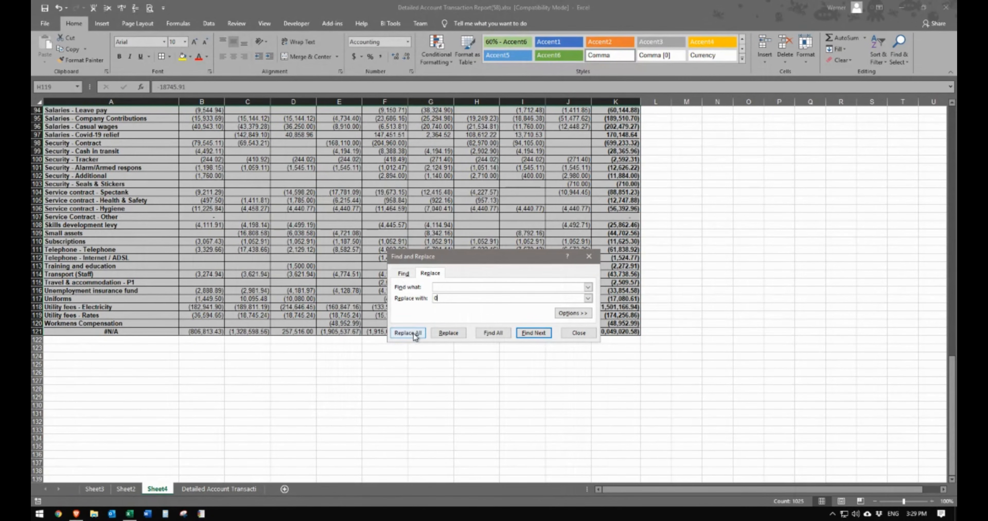
left_click(585, 283)
left_click(585, 333)
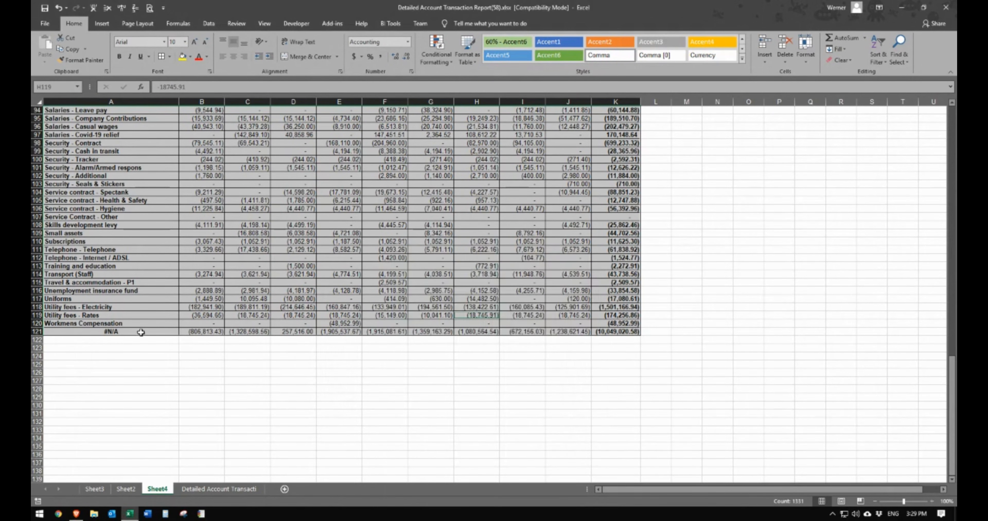
- Clear the #N/A error from A121, the account name cell of the table's last row
left_click(142, 333)
scroll(947, 267, "up", 20)
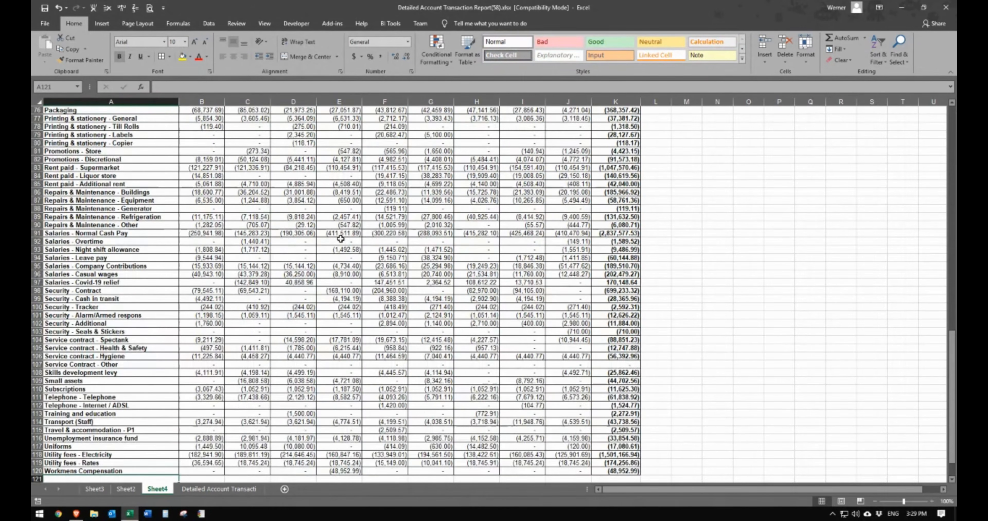
scroll(947, 268, "up", 20)
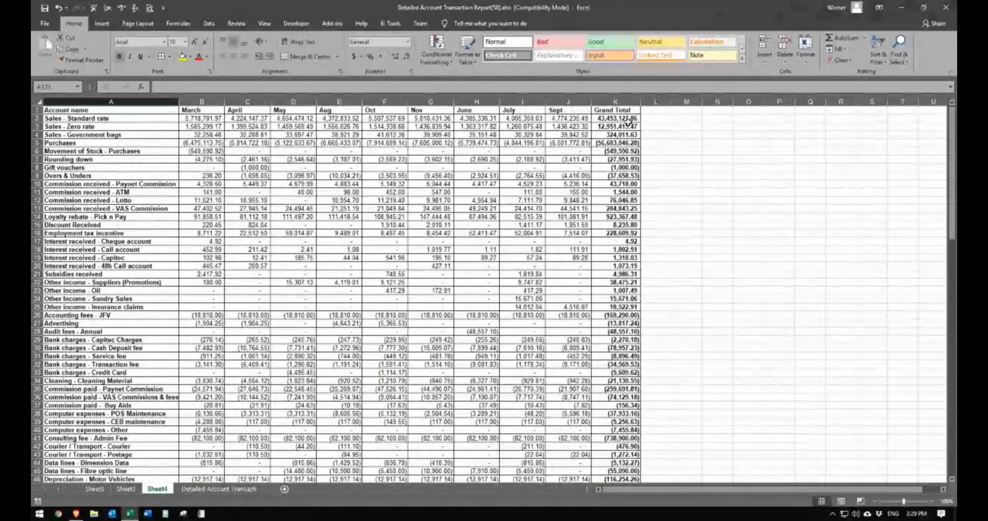
- Review the monthly amounts and Grand Total values across the sales, other income and expense account rows
left_click(628, 121)
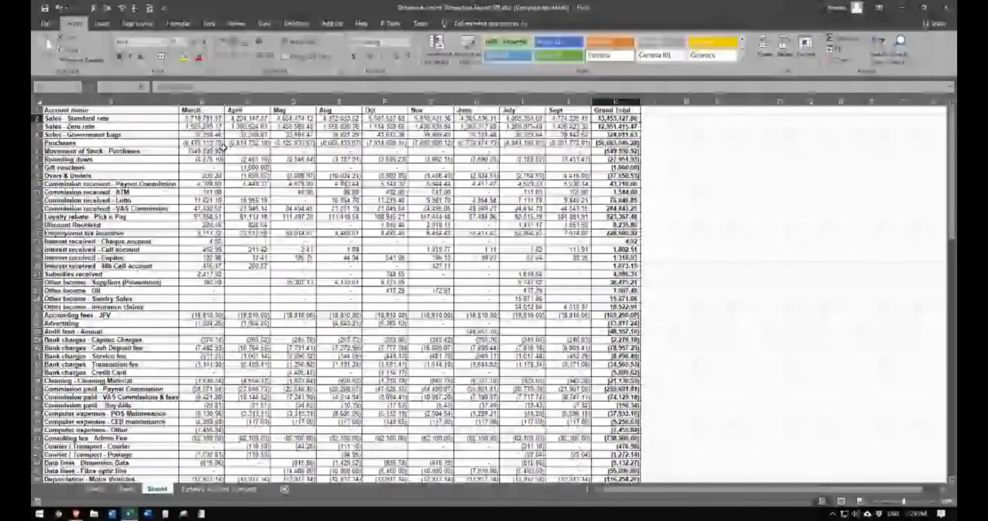
left_click_drag(157, 126, 617, 135)
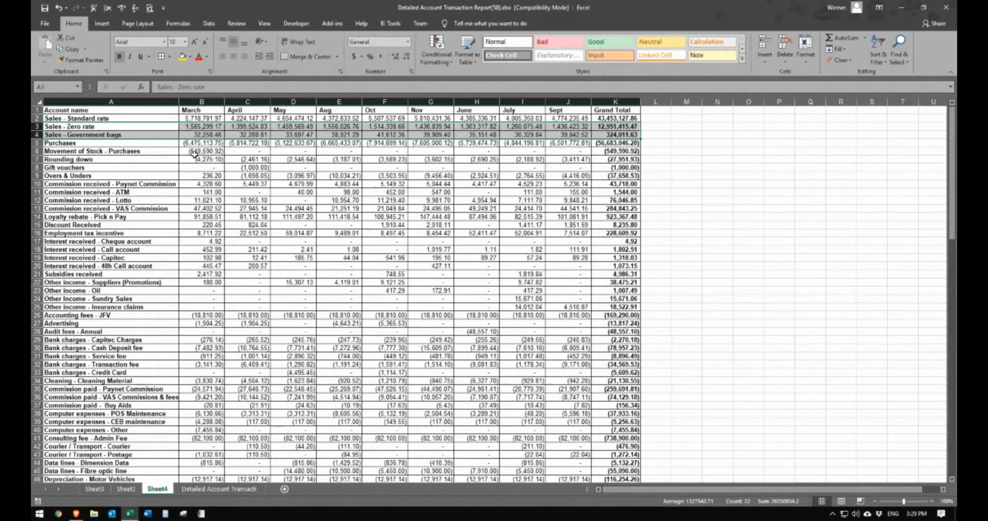
left_click_drag(168, 151, 569, 225)
left_click(227, 235)
scroll(228, 268, "down", 16)
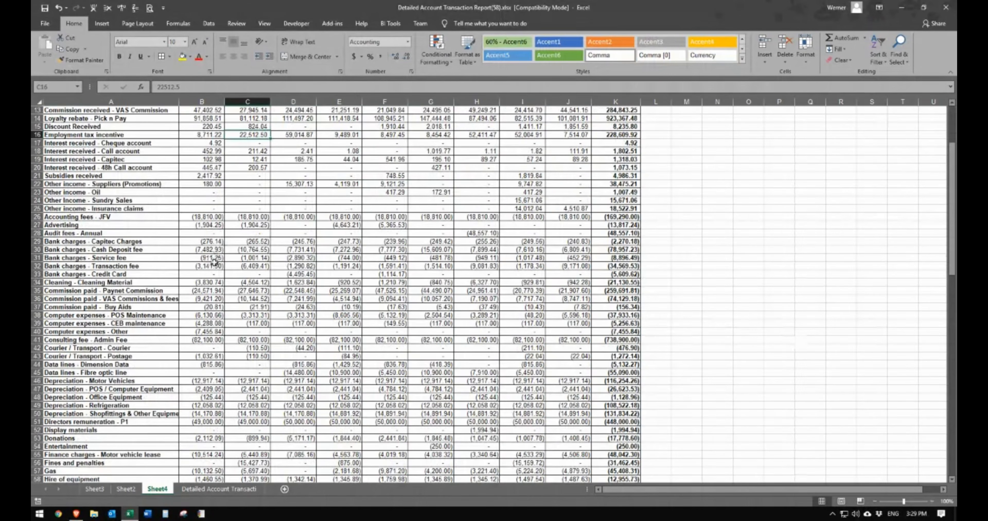
left_click_drag(230, 274, 274, 447)
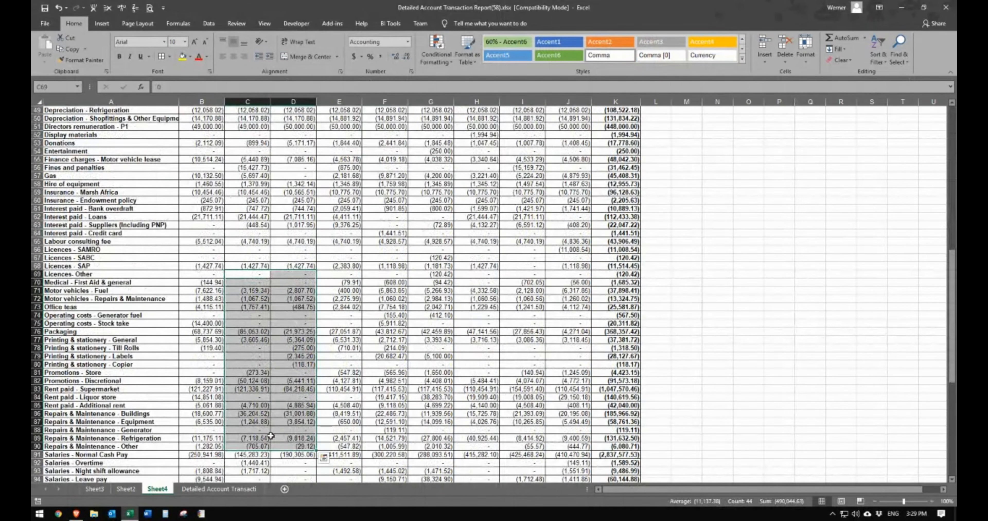
scroll(274, 444, "down", 15)
scroll(309, 364, "up", 4)
scroll(308, 364, "up", 20)
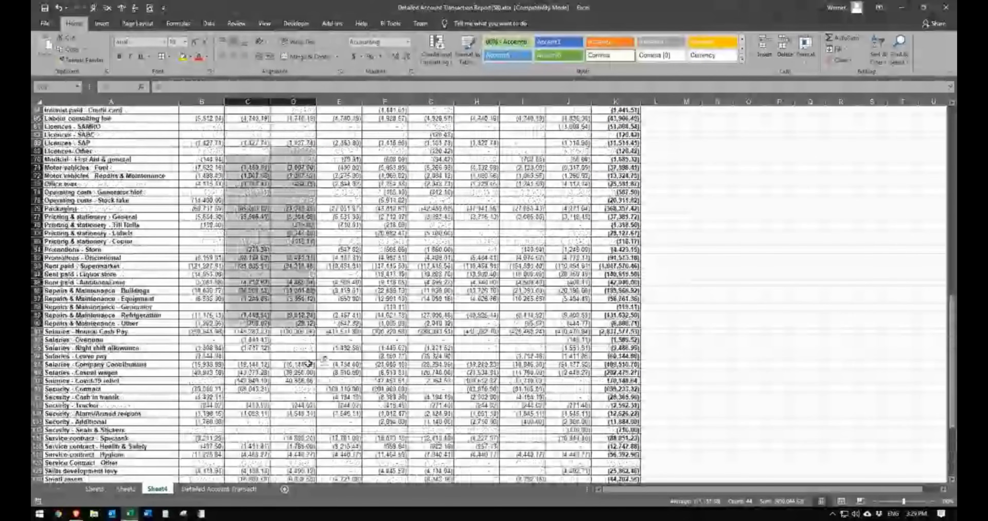
scroll(637, 118, "up", 1)
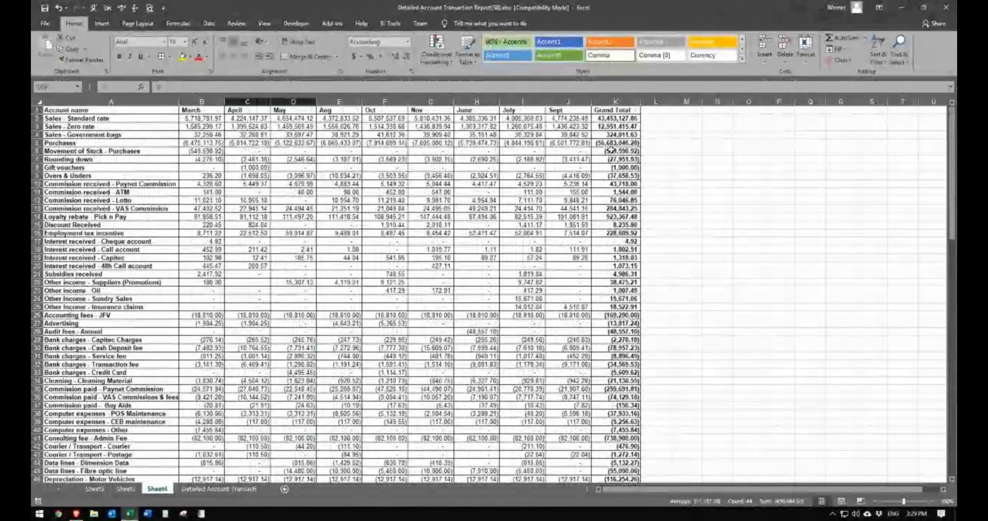
- Enter =SUM(B2:J2) in K2 and fill the formula down the Grand Total column
left_click(618, 118)
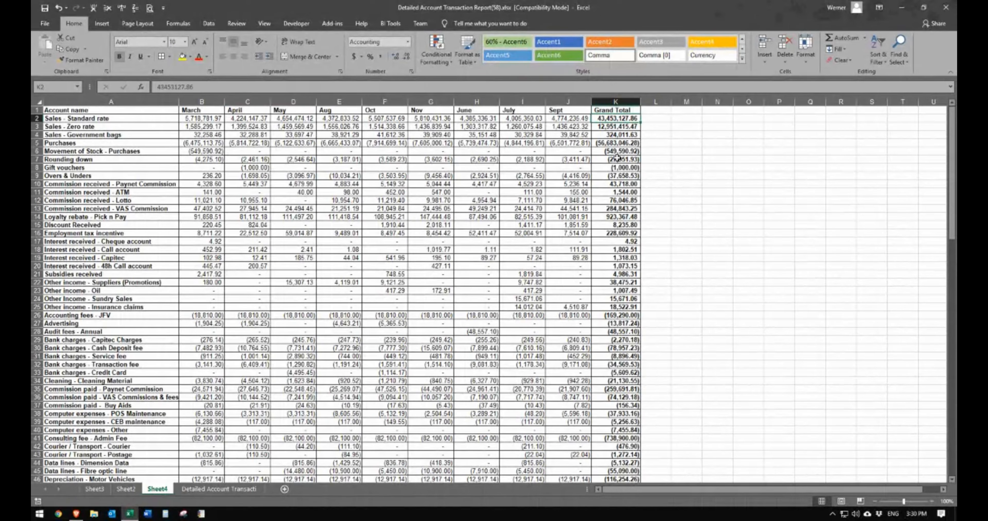
key("alt+equal")
key("Return")
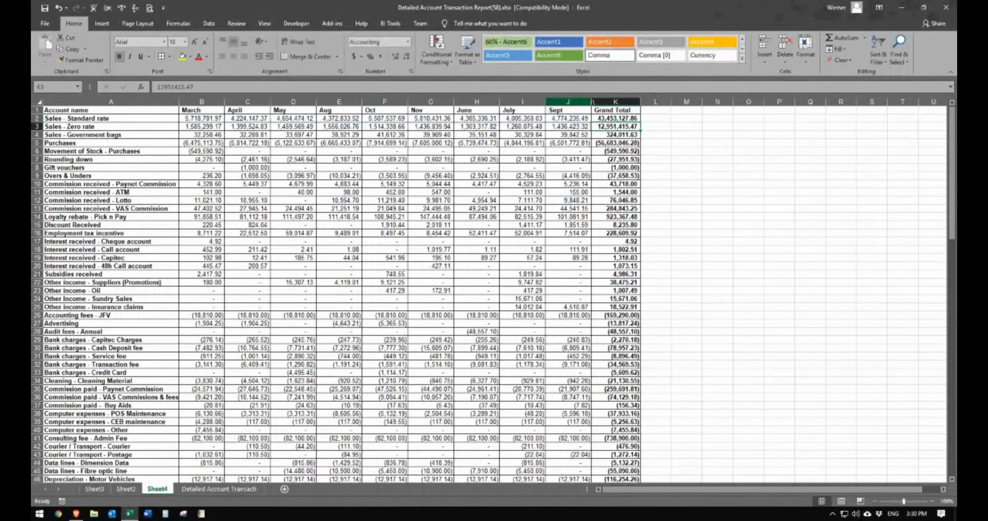
left_click(637, 119)
double_click(642, 121)
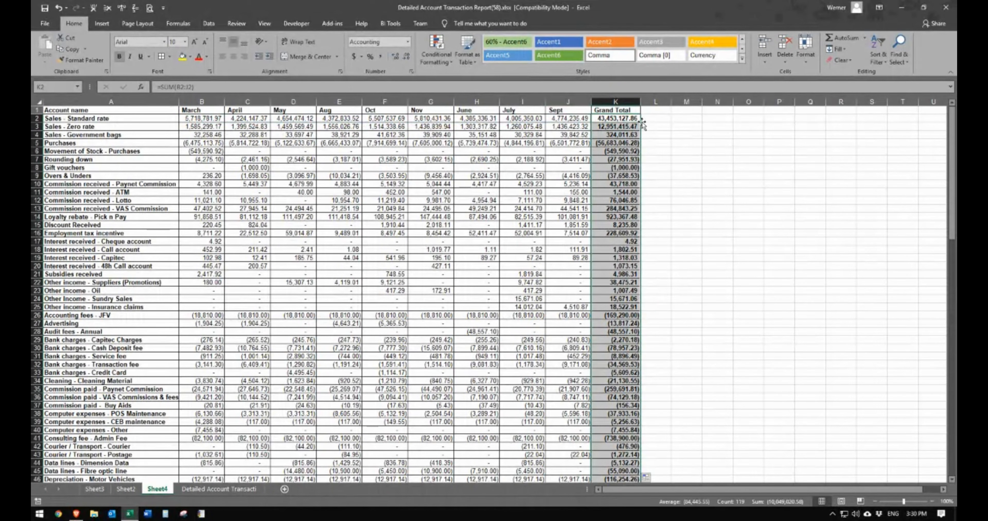
left_click(687, 200)
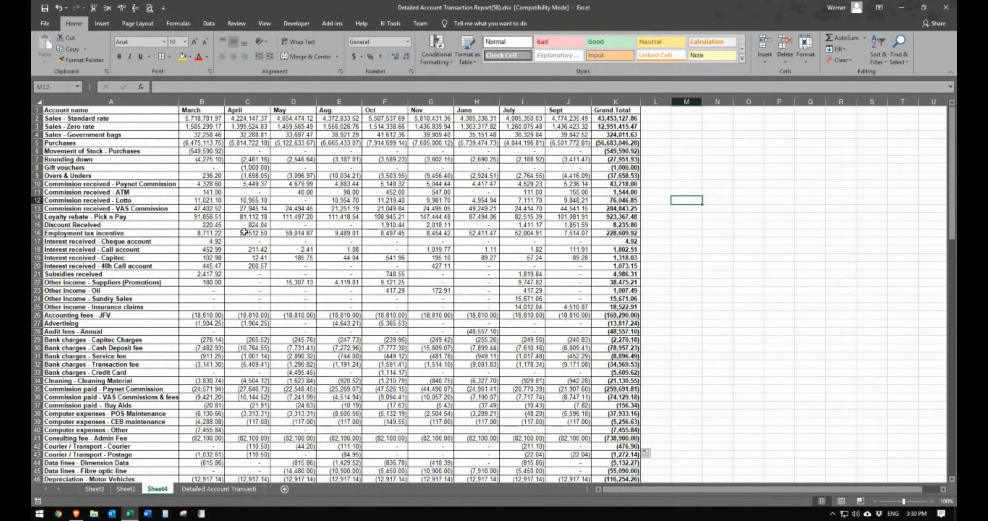
- Look over the finished account table and minimize the workbook window
scroll(268, 230, "down", 7)
scroll(308, 251, "up", 7)
left_click(902, 7)
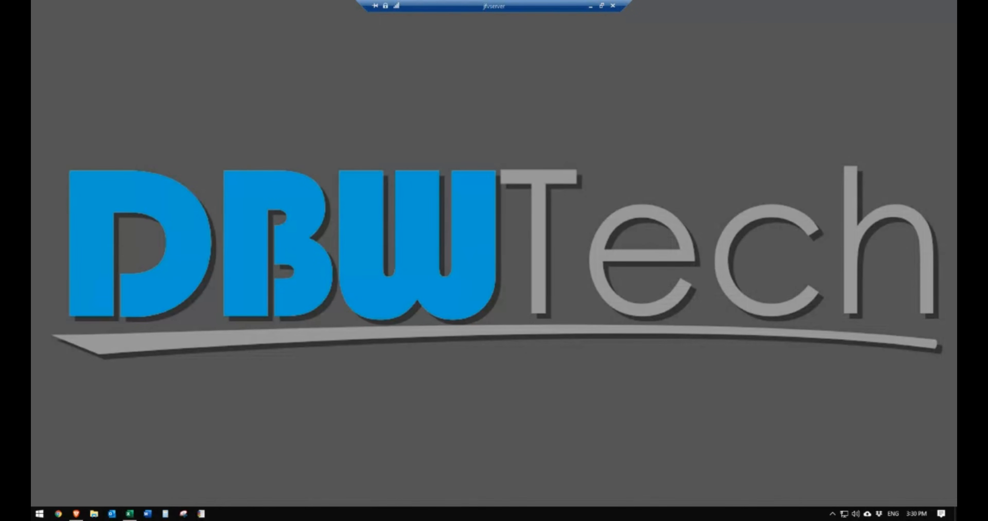